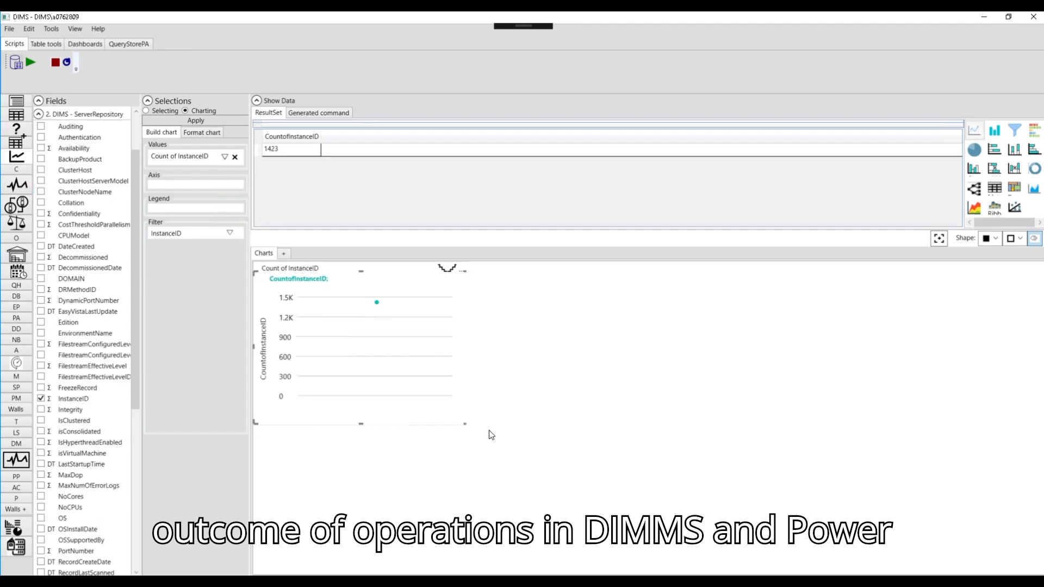
Step: Enlarge the Count of InstanceID chart in DIMS and change it to a scatter chart
left_click_drag(557, 406, 618, 428)
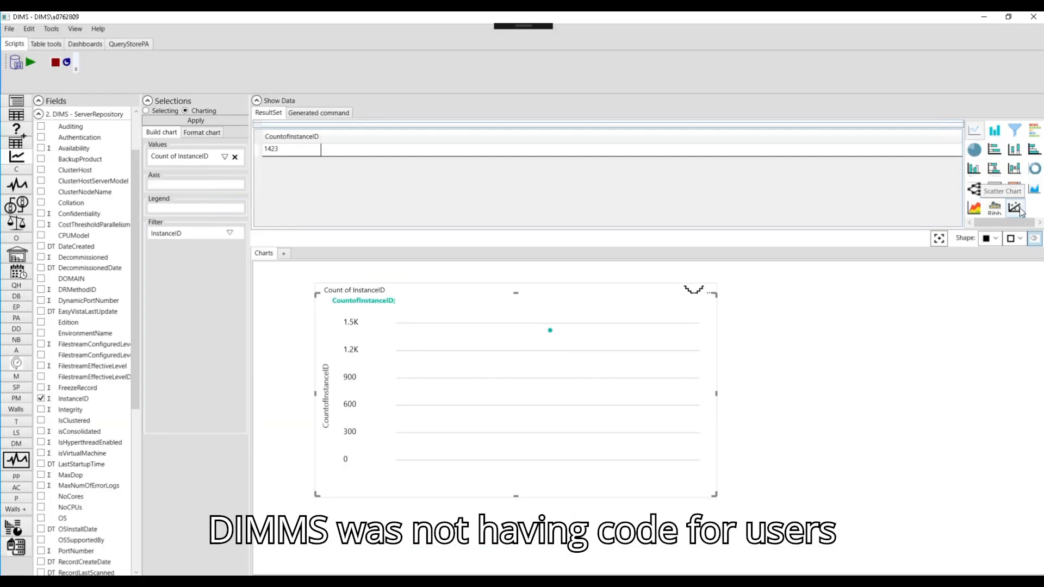
left_click(1016, 209)
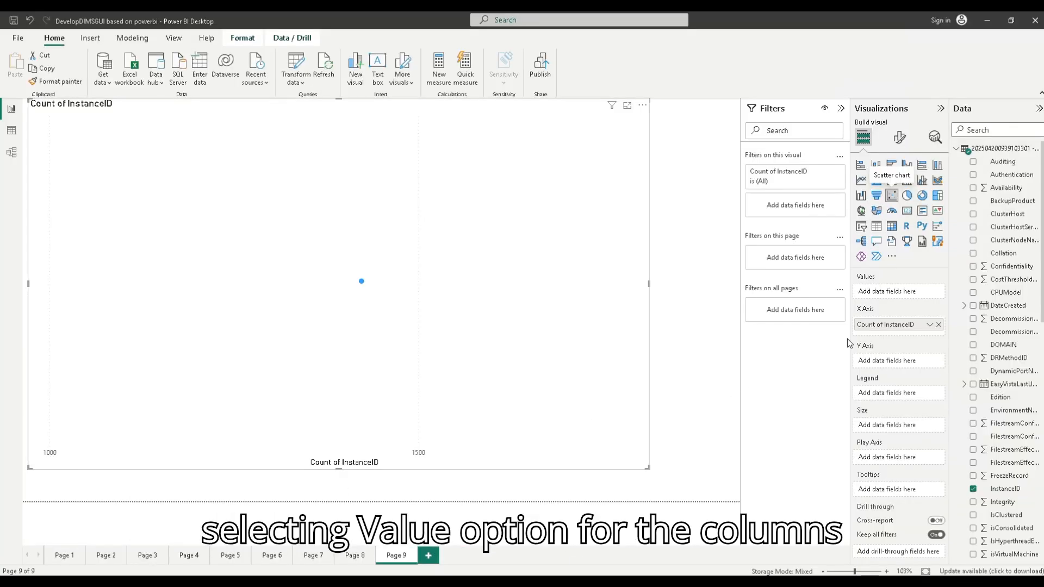
Step: Add DRMethodID to the Power BI scatter chart's Y axis with Don't summarize, and to the Axis of the DIMS chart
left_click_drag(1001, 363, 897, 361)
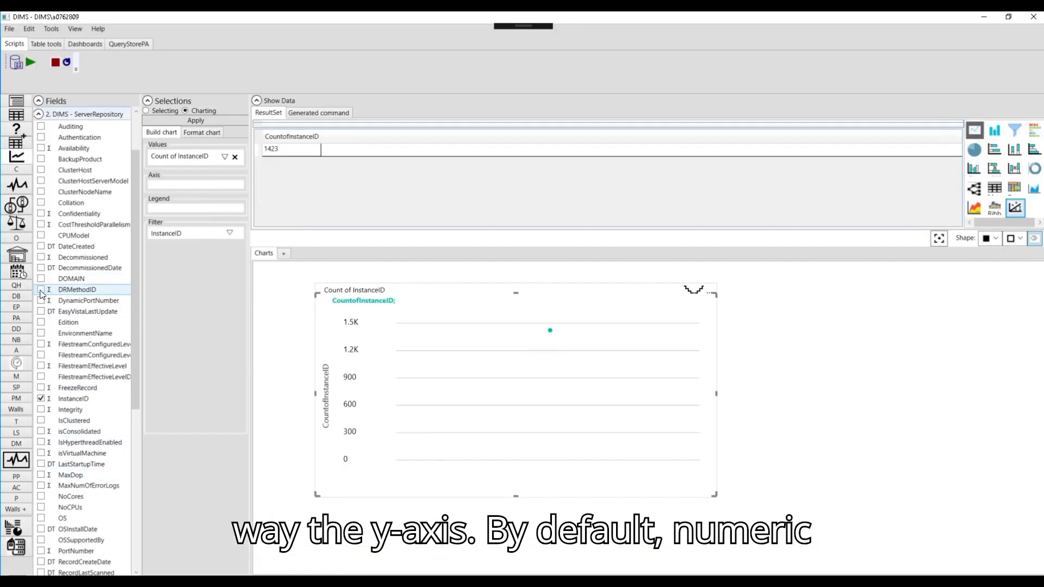
left_click(41, 289)
left_click_drag(174, 169, 171, 200)
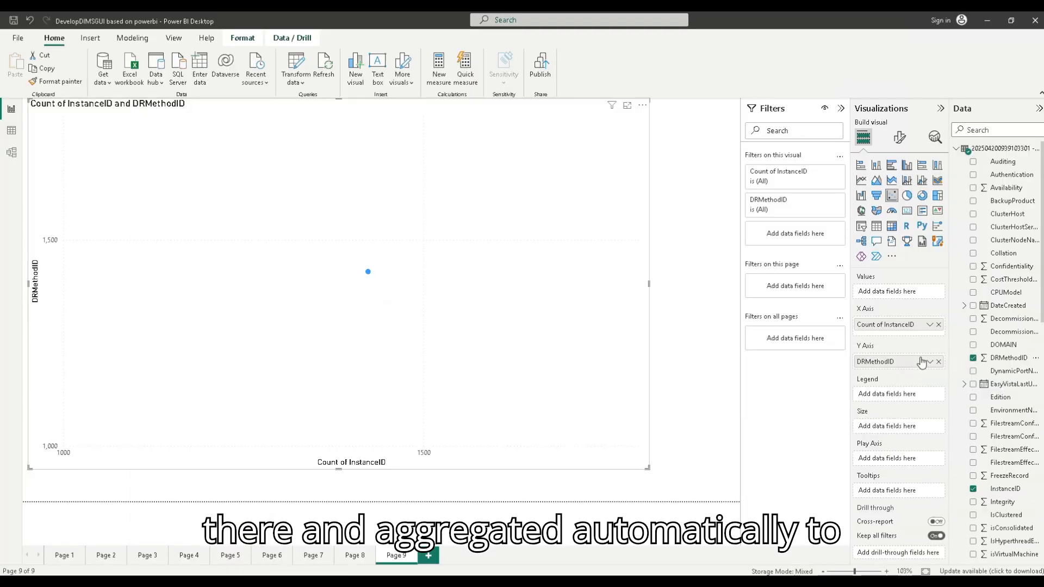
left_click(929, 362)
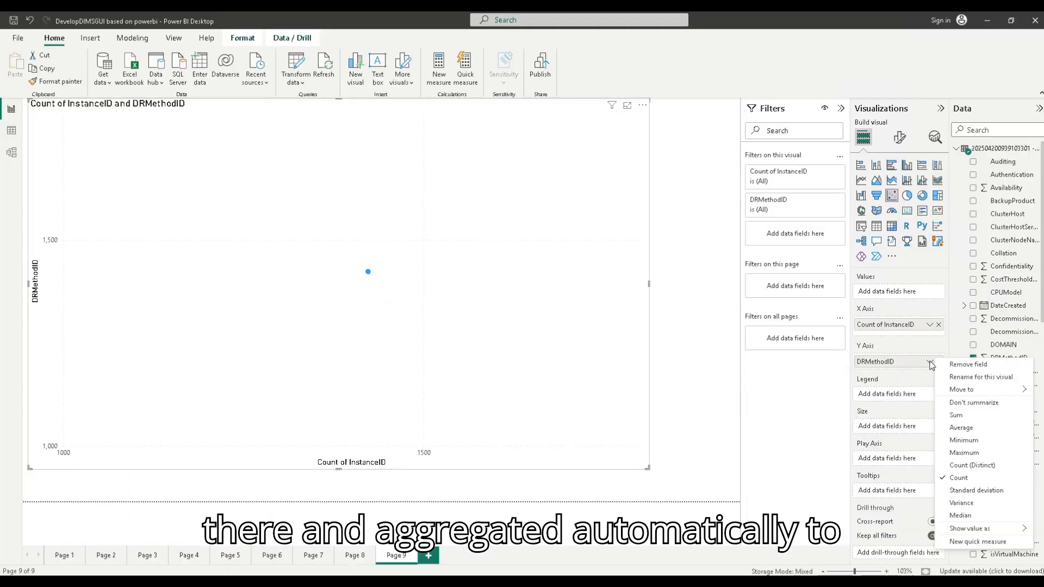
left_click(973, 403)
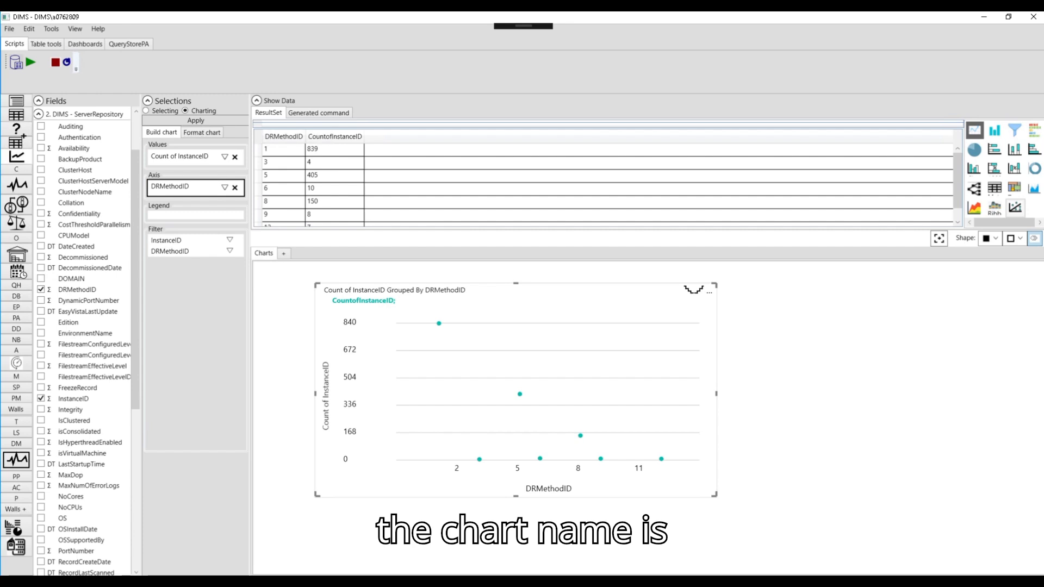
Step: Switch to Notepad and write the note "my x axis is power bi y axis"
key("alt+Tab")
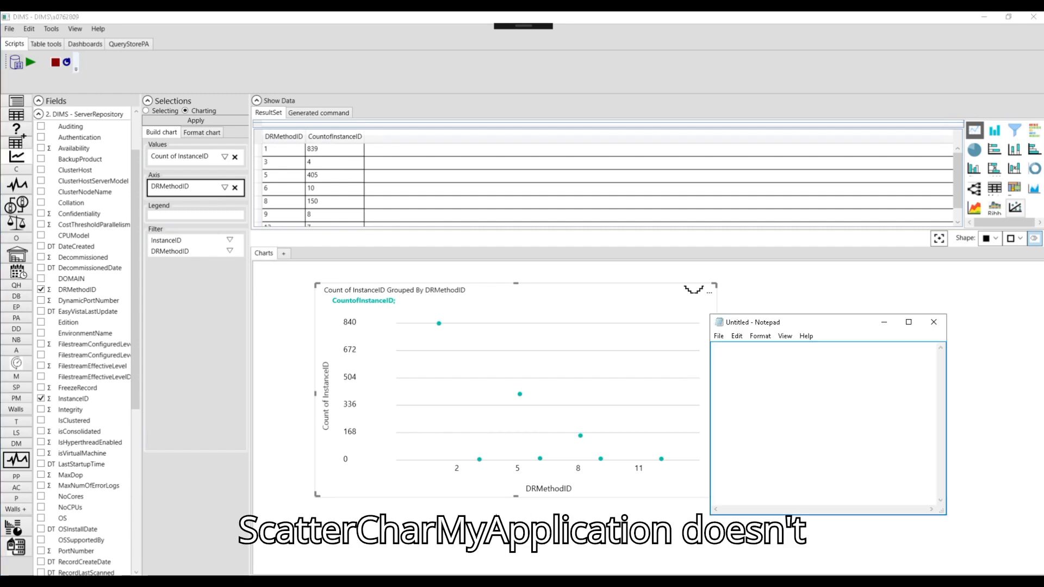
type("my x axi")
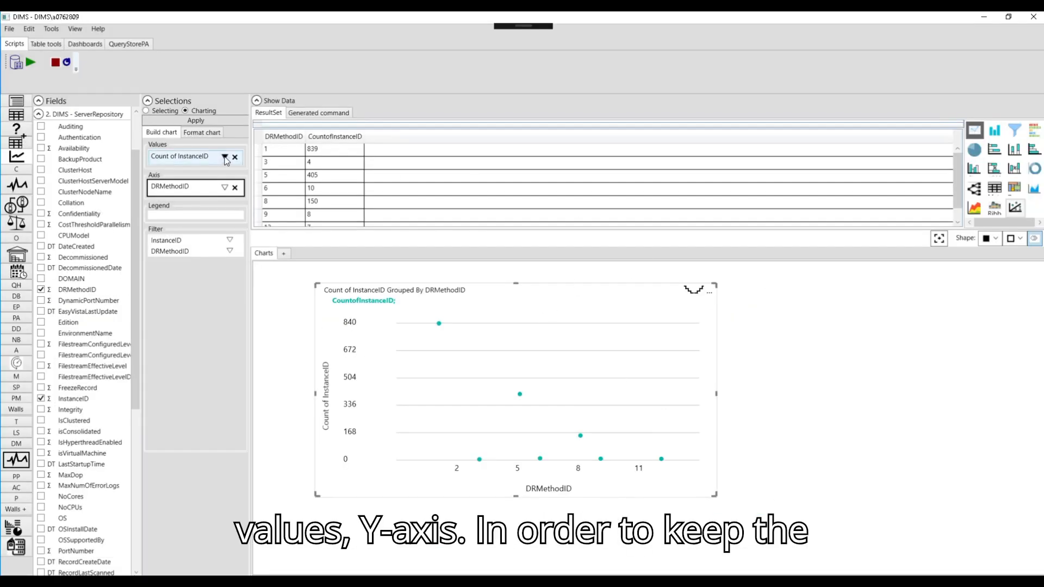
Step: Remove DRMethodID from the DIMS chart's axis, and switch the InstanceID aggregation to Sum and back to Count
left_click(234, 187)
left_click(546, 341)
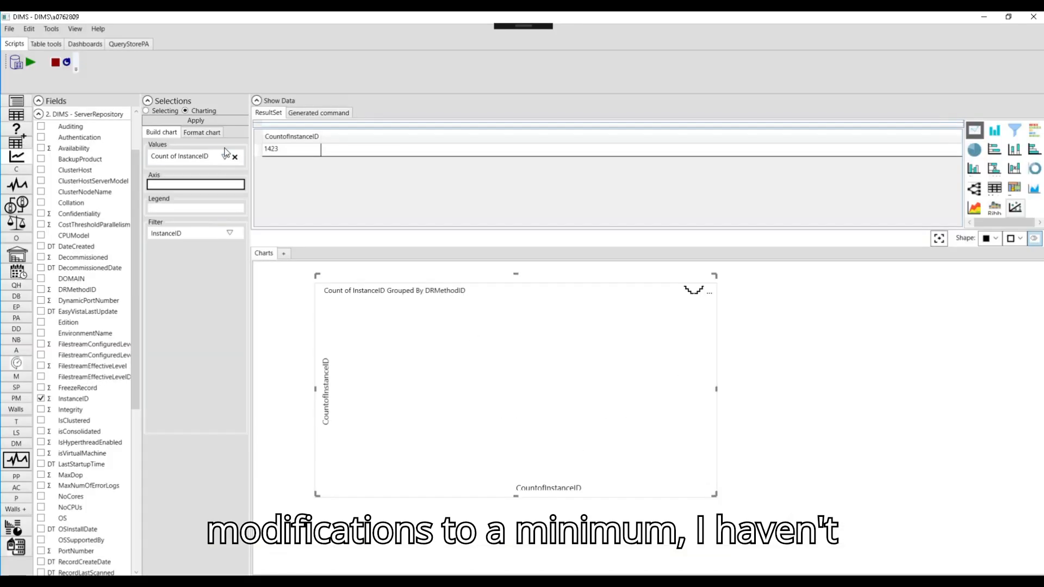
left_click(225, 156)
left_click(175, 179)
left_click(225, 156)
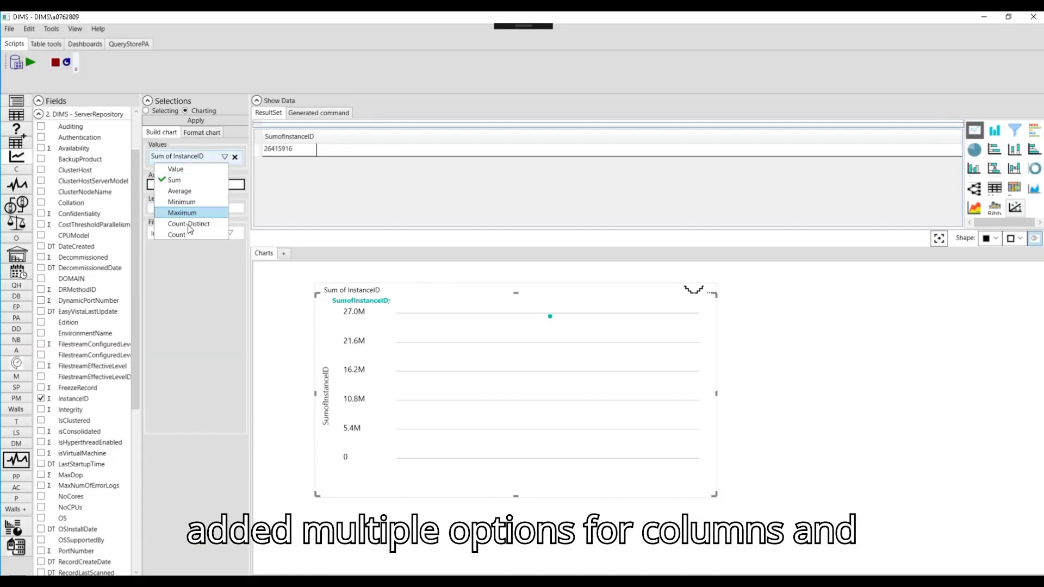
left_click(186, 235)
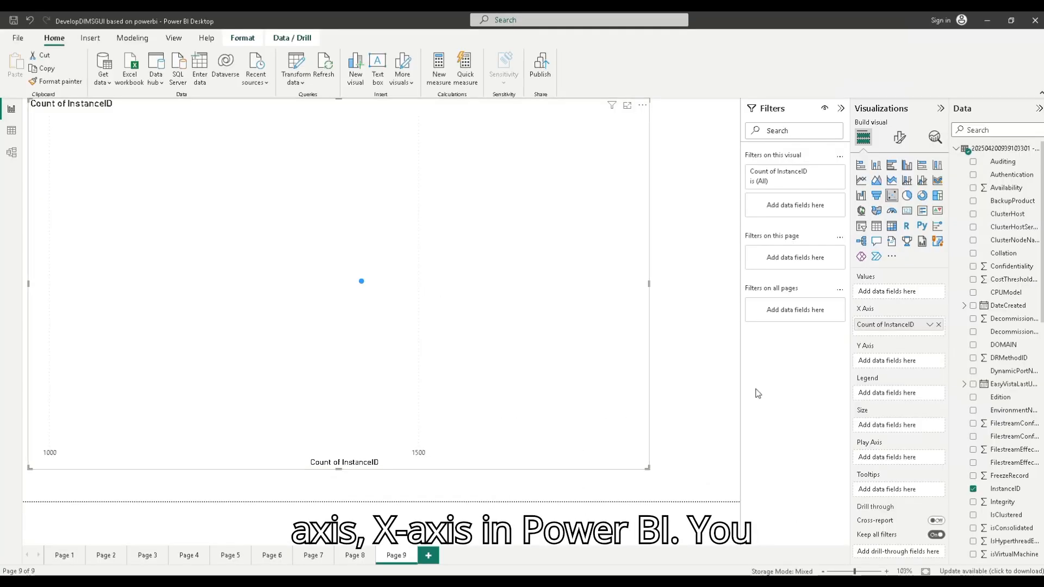
Step: Plot InstanceID unaggregated on the Power BI X axis and in the DIMS values, and show the Power BI chart as a table
left_click(930, 325)
left_click(981, 370)
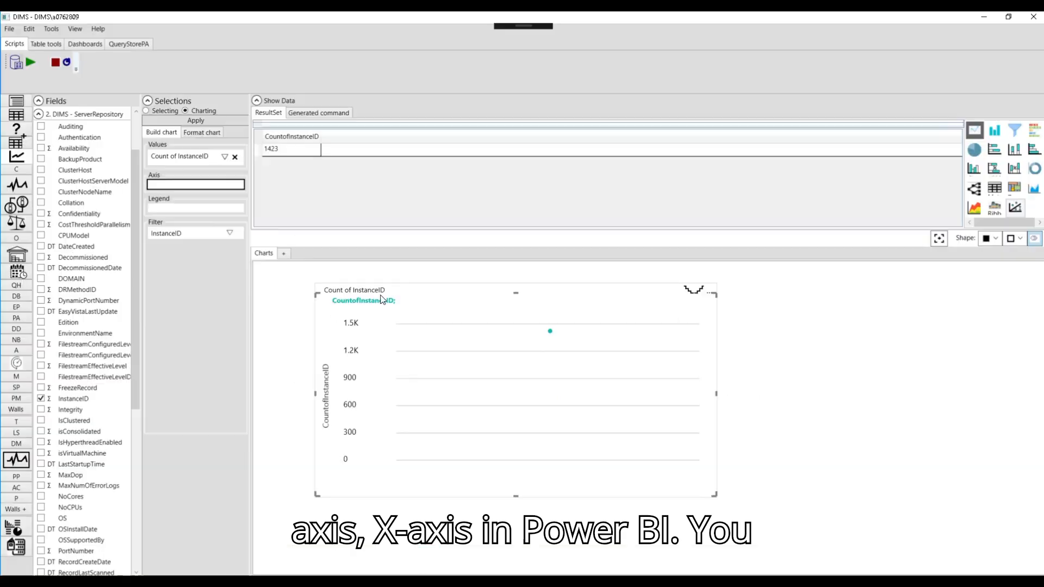
left_click(225, 156)
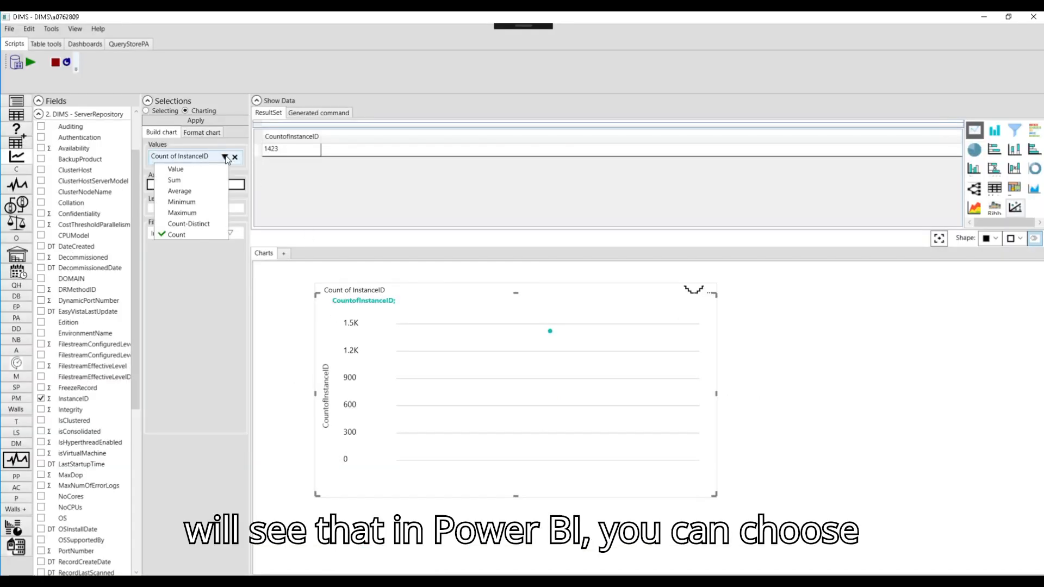
left_click(175, 169)
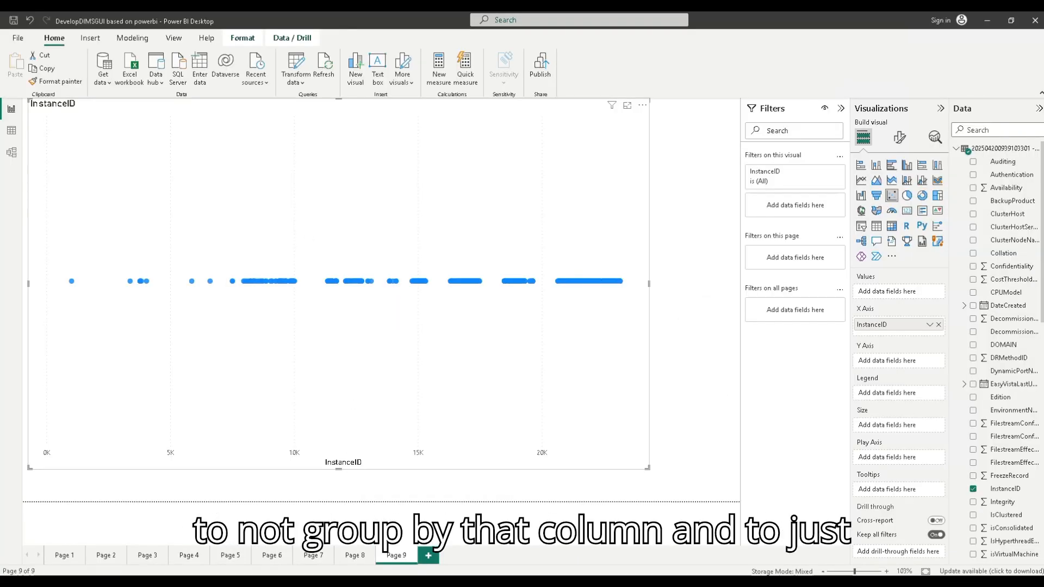
right_click(521, 153)
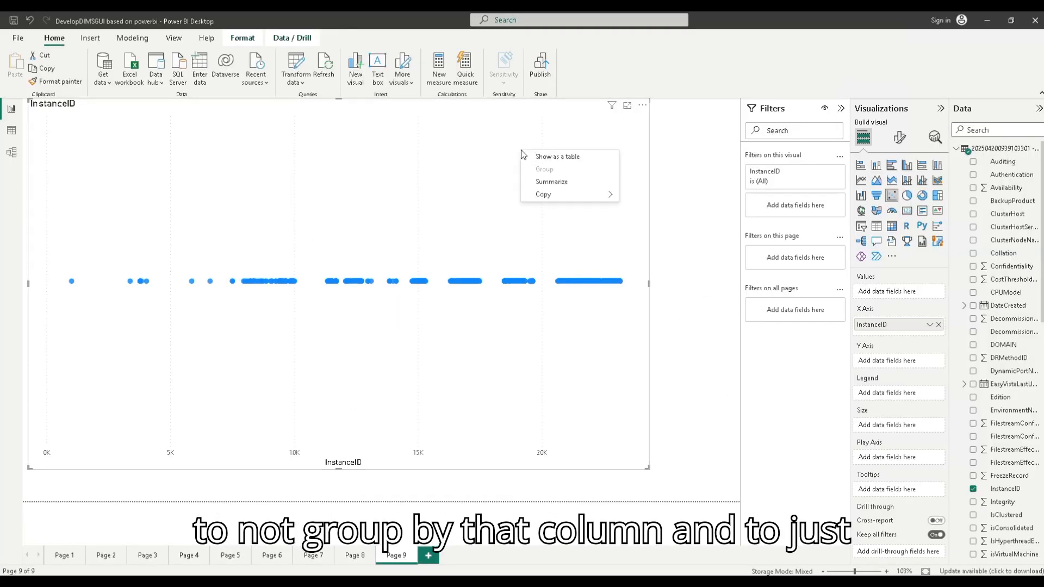
left_click(551, 157)
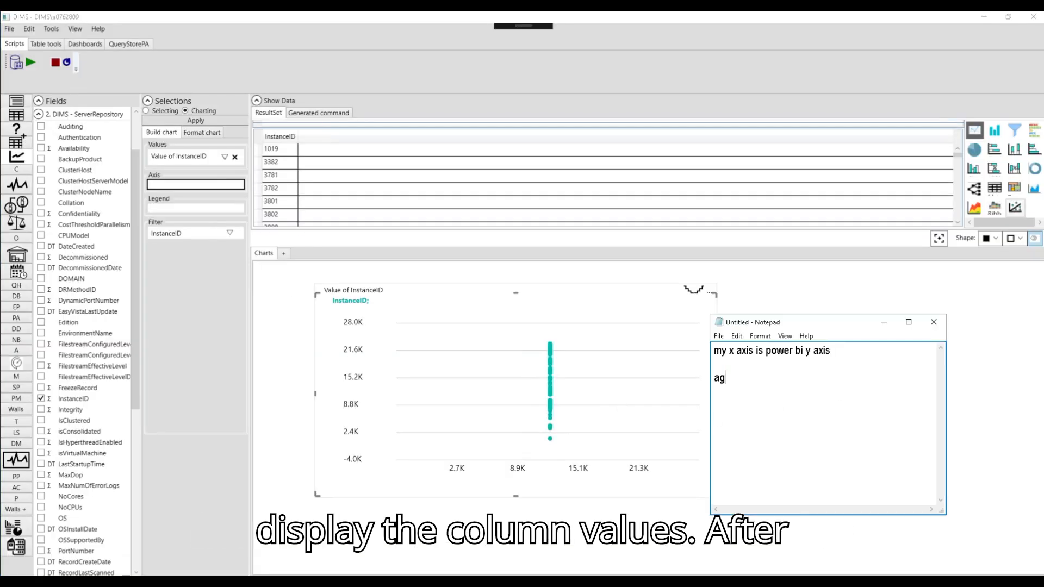
Step: Add the line "again axis are different" to the Notepad notes
type("ain axis are different")
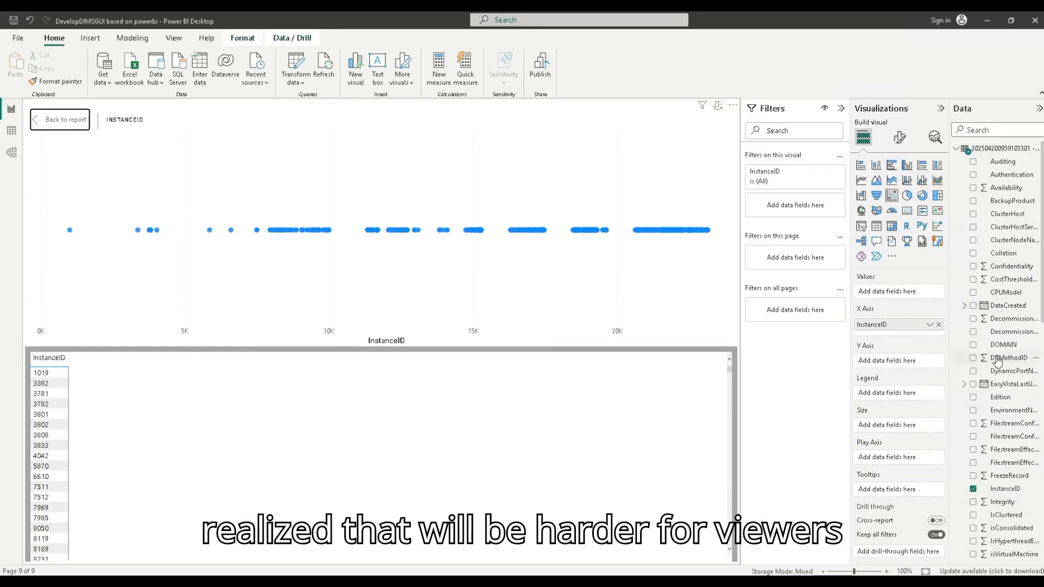
Step: Add DRMethodID to the Power BI chart as a Sum, and swap the axes so InstanceID is on Y and DRMethodID on X
left_click_drag(997, 361, 892, 361)
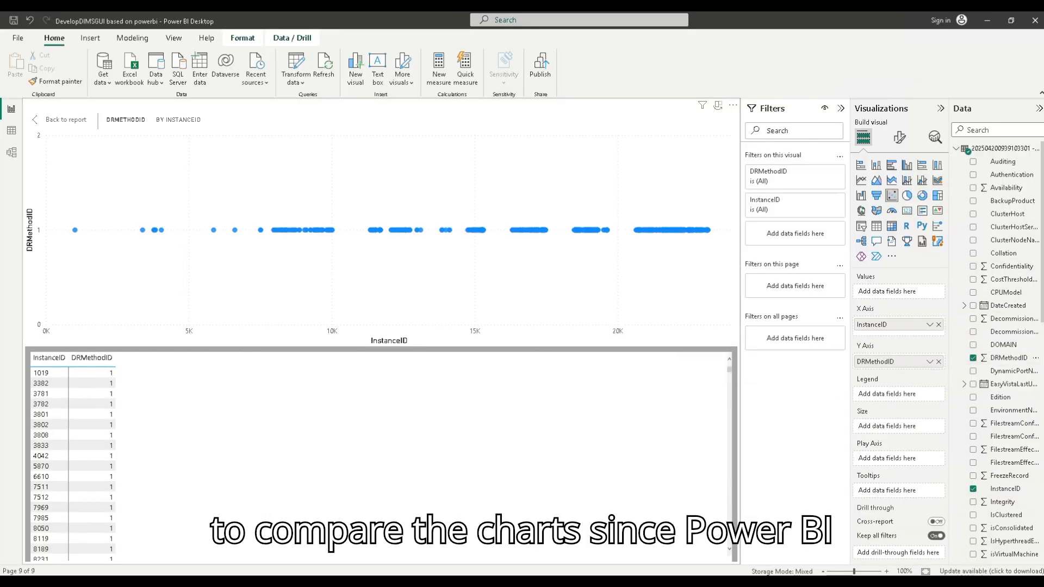
left_click(930, 362)
left_click(956, 415)
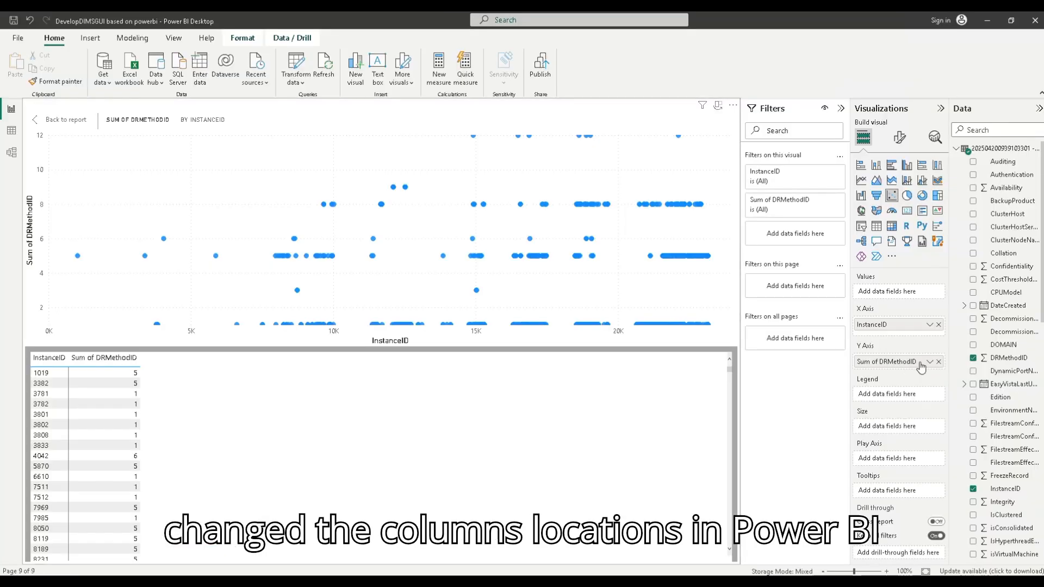
mouse_move(886, 362)
left_mouse_down()
mouse_move(892, 325)
mouse_move(889, 378)
left_mouse_up()
Step: Add a Notepad line reading "changed the axis in [ower bi to be easier to see same things"
mouse_move(853, 584)
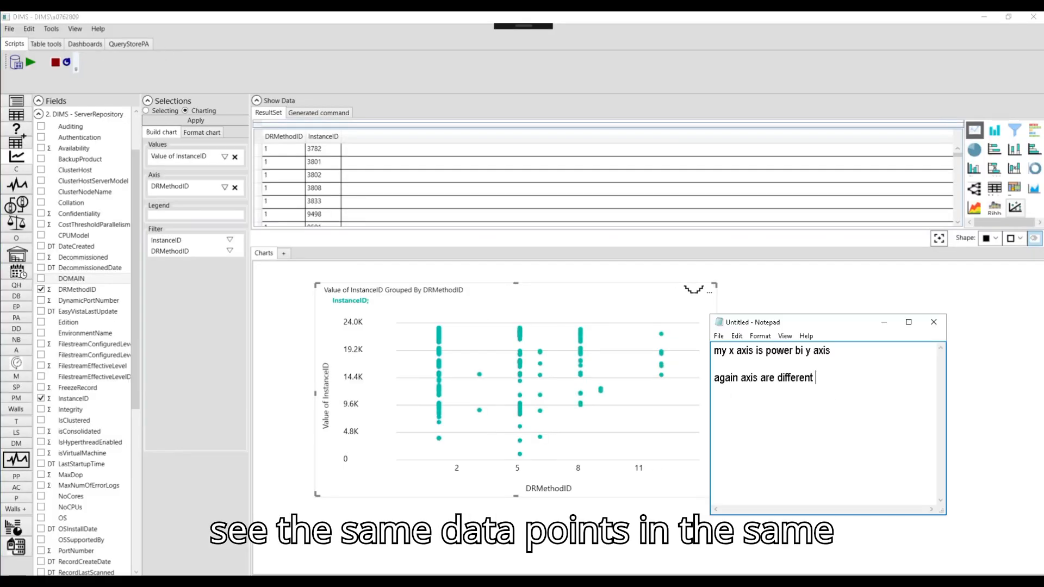
key("Return")
key("Return")
type("changed t")
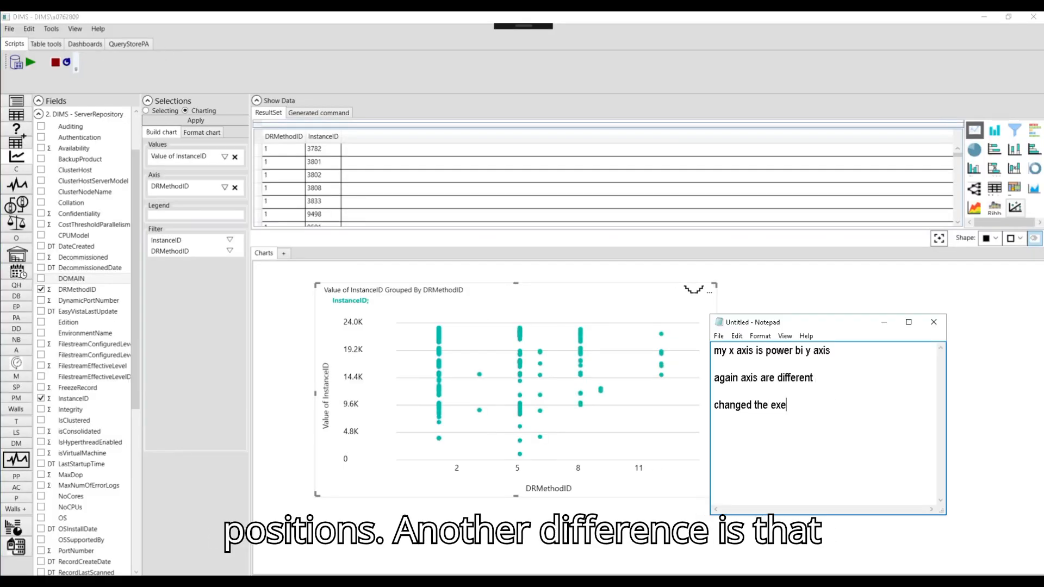
type("he axis in [ower bi to be easier to see same t")
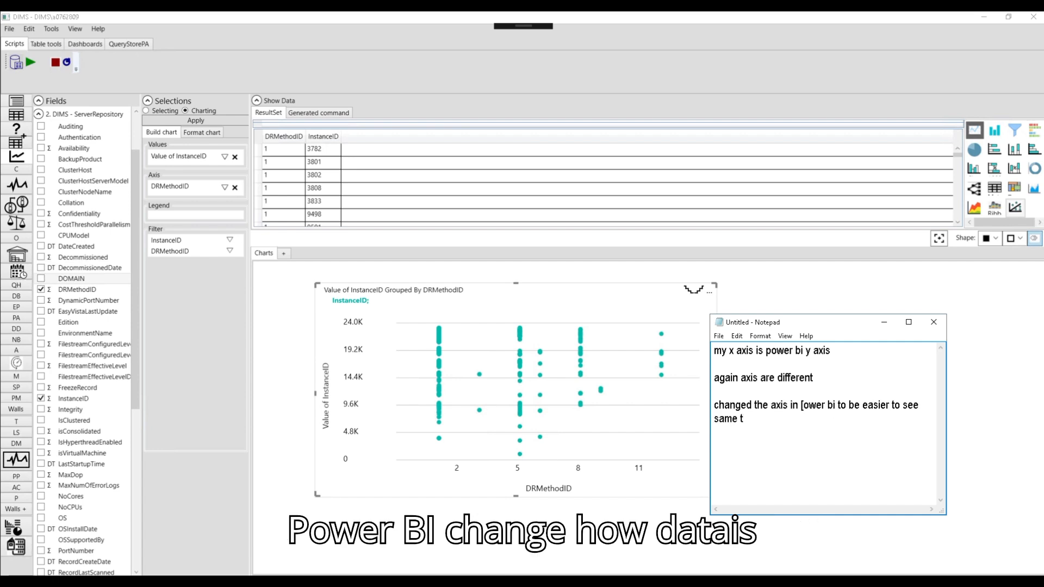
type("hings")
key("Return")
Step: Aggregate InstanceID as Sum in both Power BI and DIMS, and set DRMethodID on the Power BI X axis to Don't summarize
left_click(199, 554)
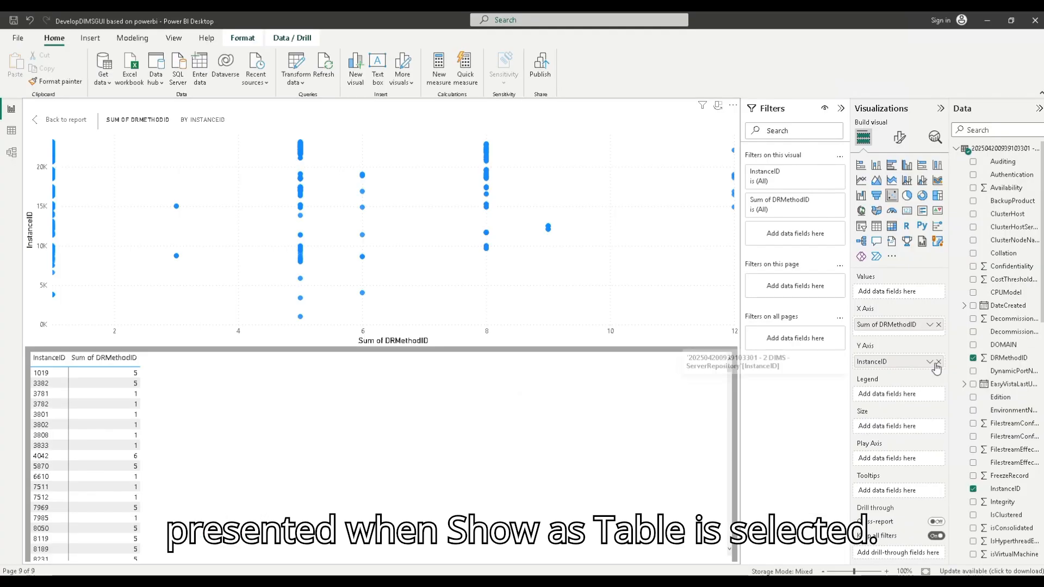
left_click(930, 362)
left_click(963, 415)
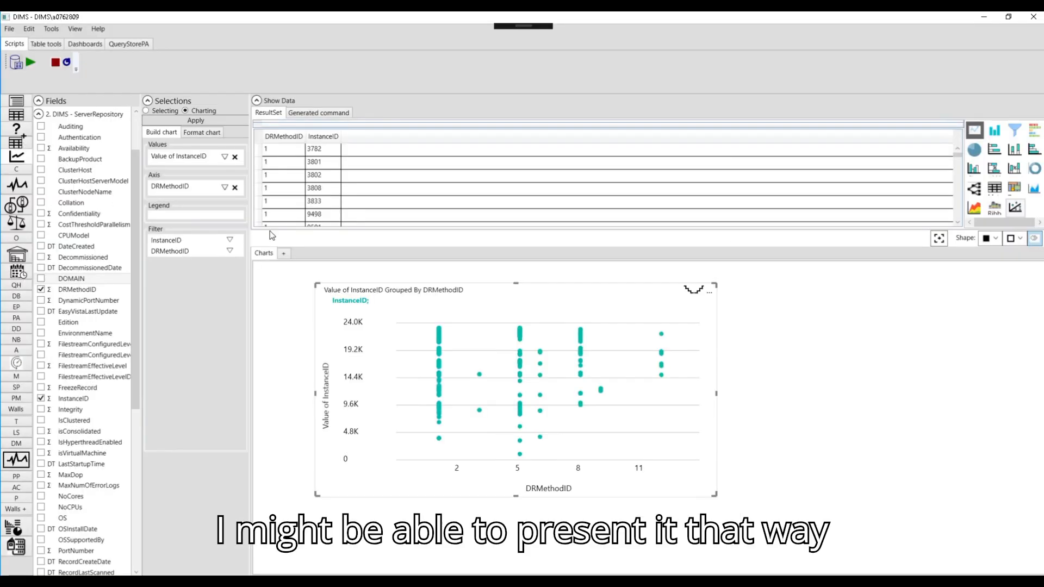
left_click(224, 157)
left_click(201, 169)
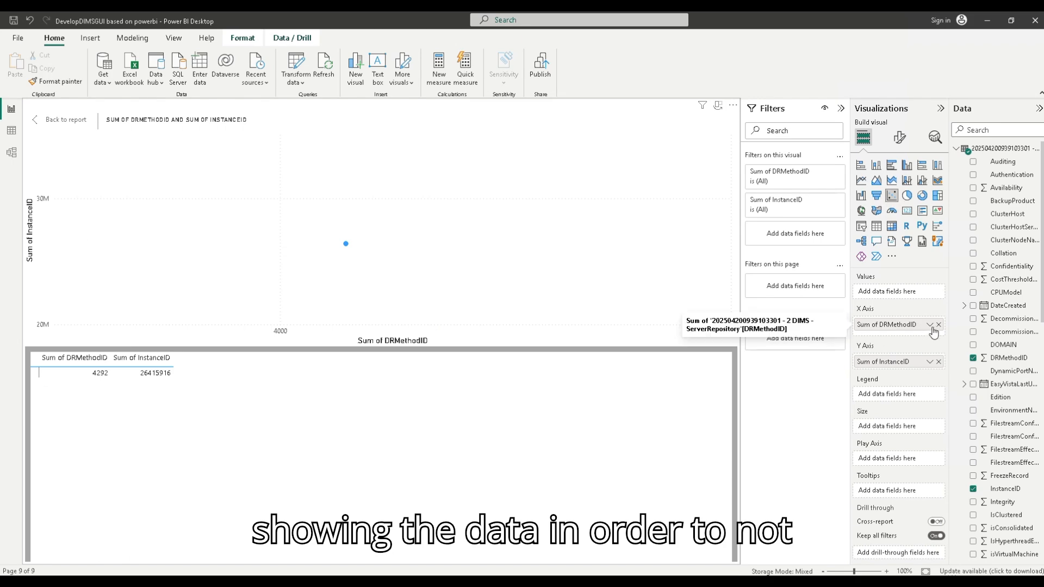
left_click(930, 324)
left_click(963, 371)
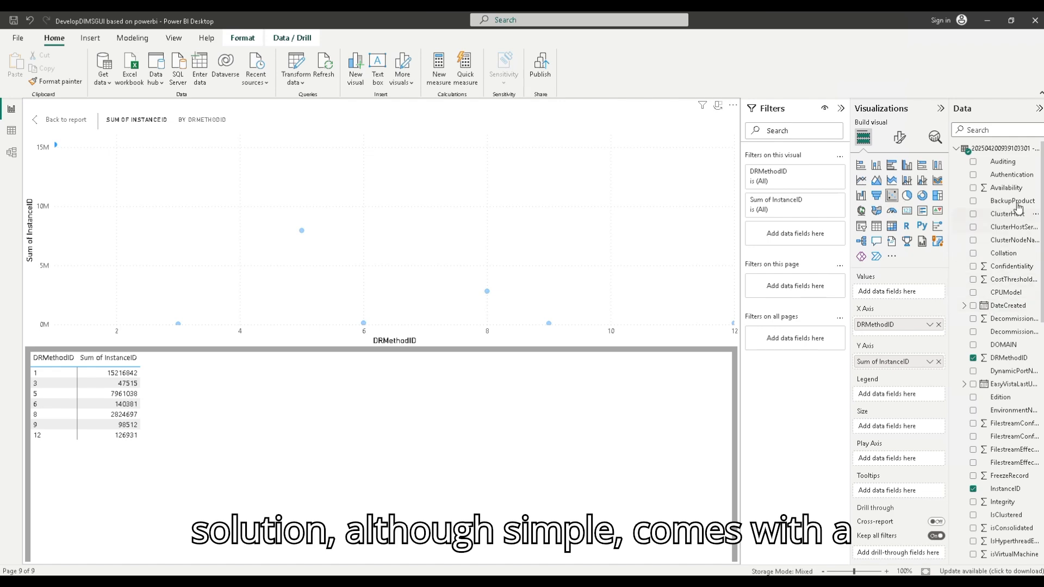
Step: Add EnvironmentName as the legend in both the Power BI and DIMS scatter charts, and widen the DIMS chart
left_click_drag(1011, 410, 908, 396)
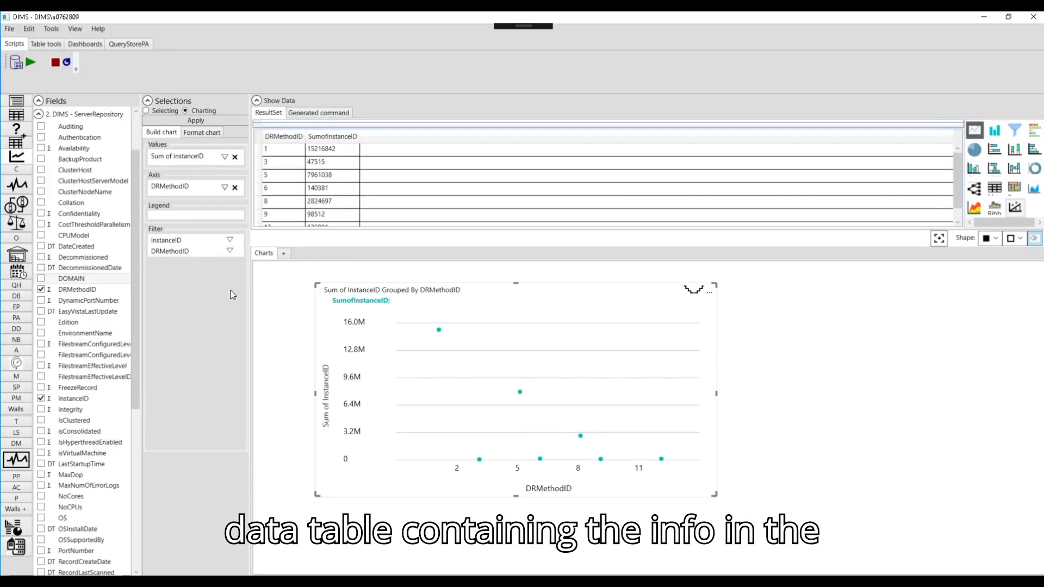
left_click_drag(85, 333, 180, 217)
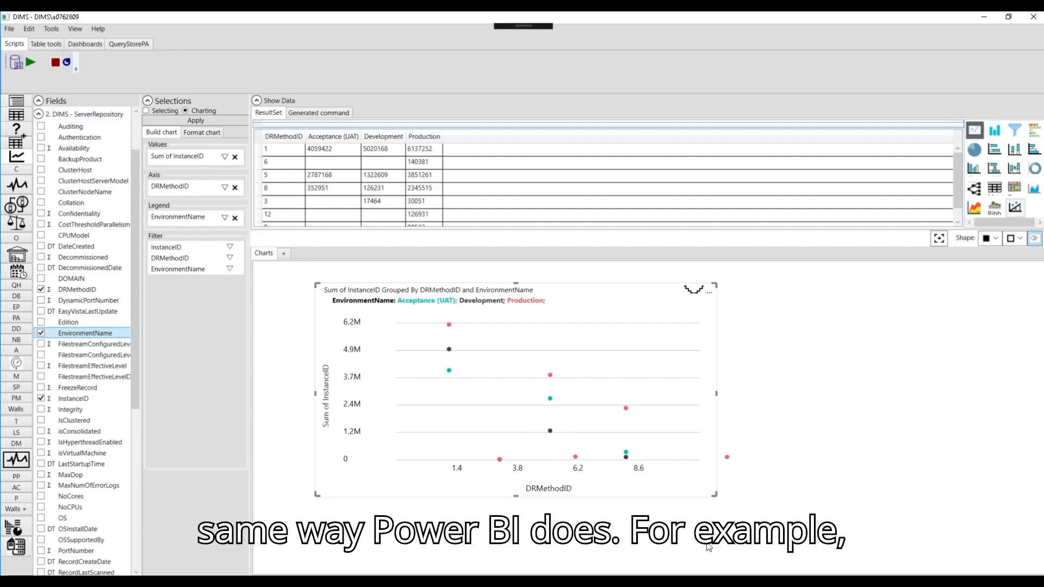
left_click_drag(714, 495, 740, 503)
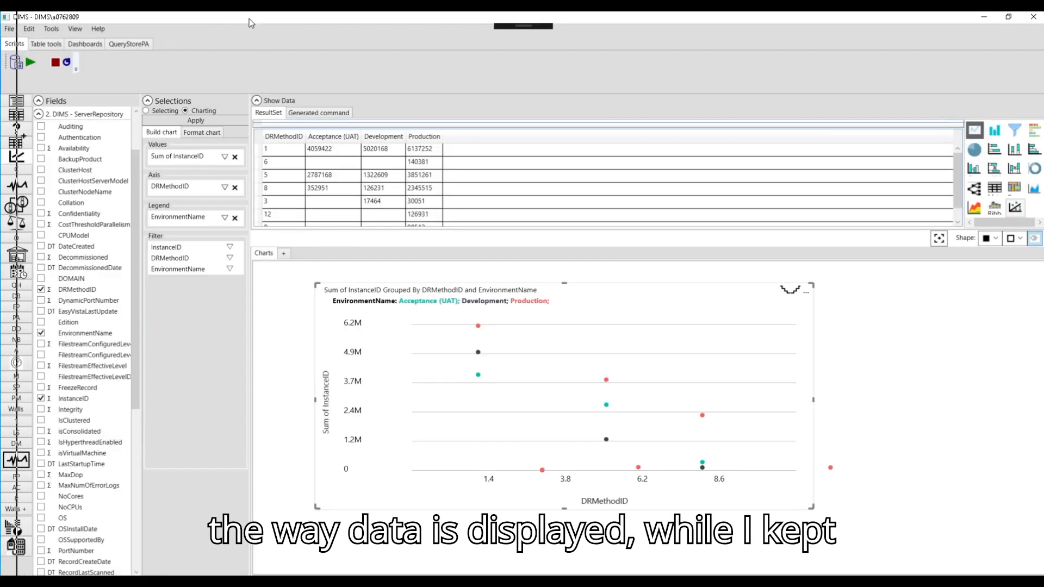
Step: Place the DIMS window beside Power BI to compare the Acceptance (UAT) value for DRMethodID 1 in both tables, then maximize DIMS again
left_click_drag(249, 19, 696, 35)
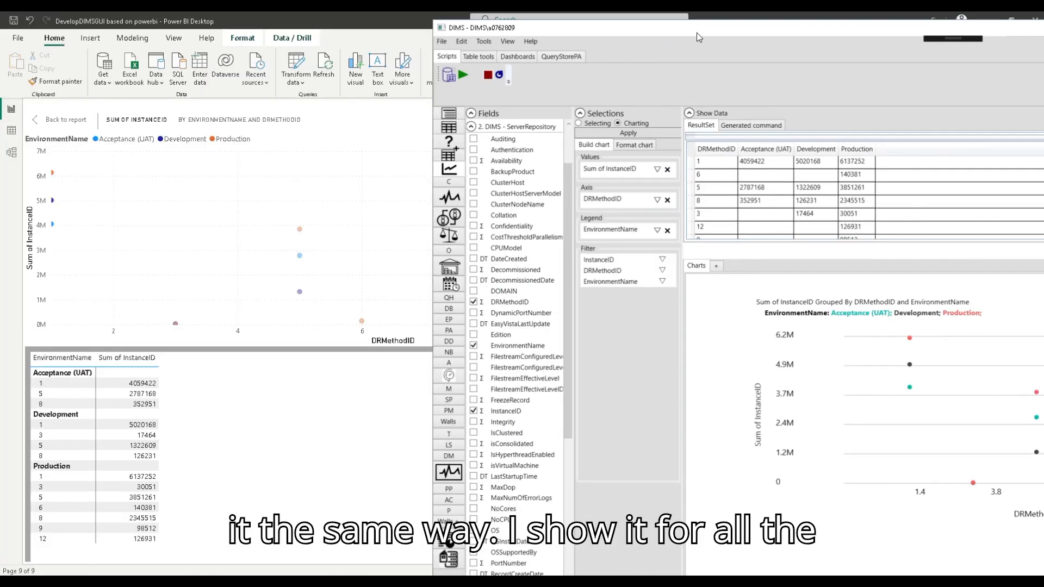
left_click_drag(704, 33, 695, 32)
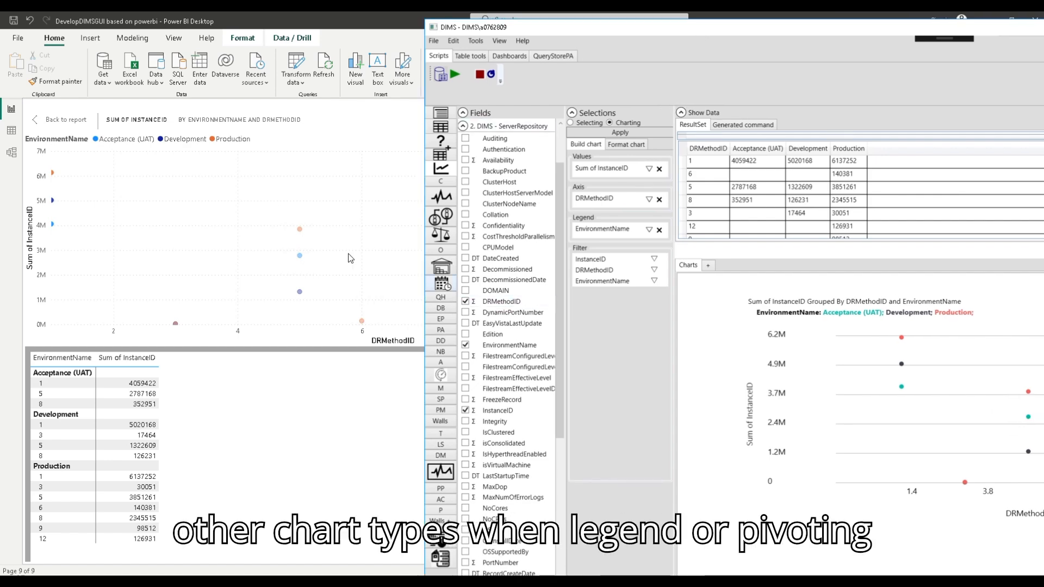
left_click(47, 386)
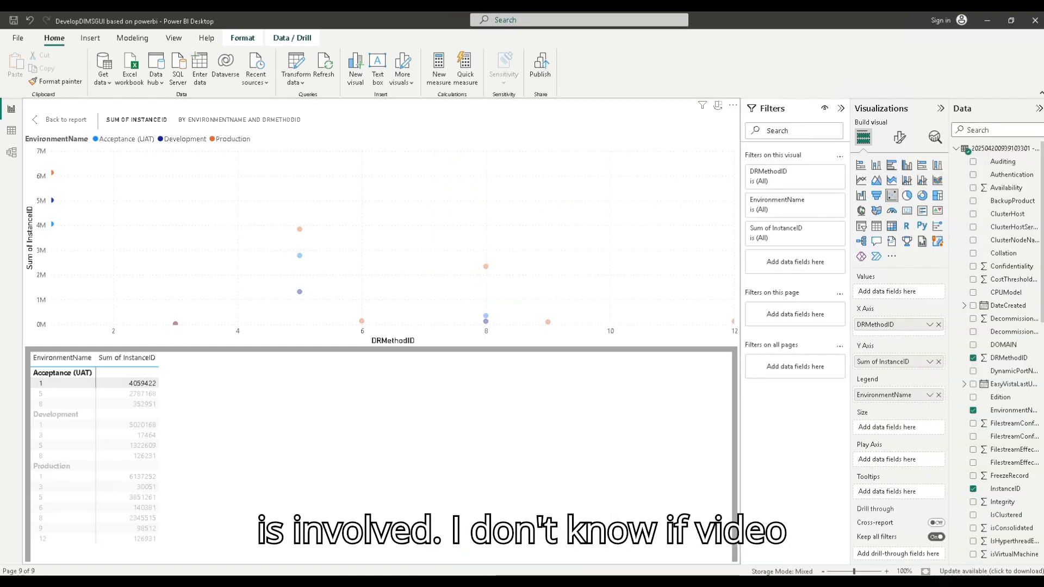
left_click(744, 166)
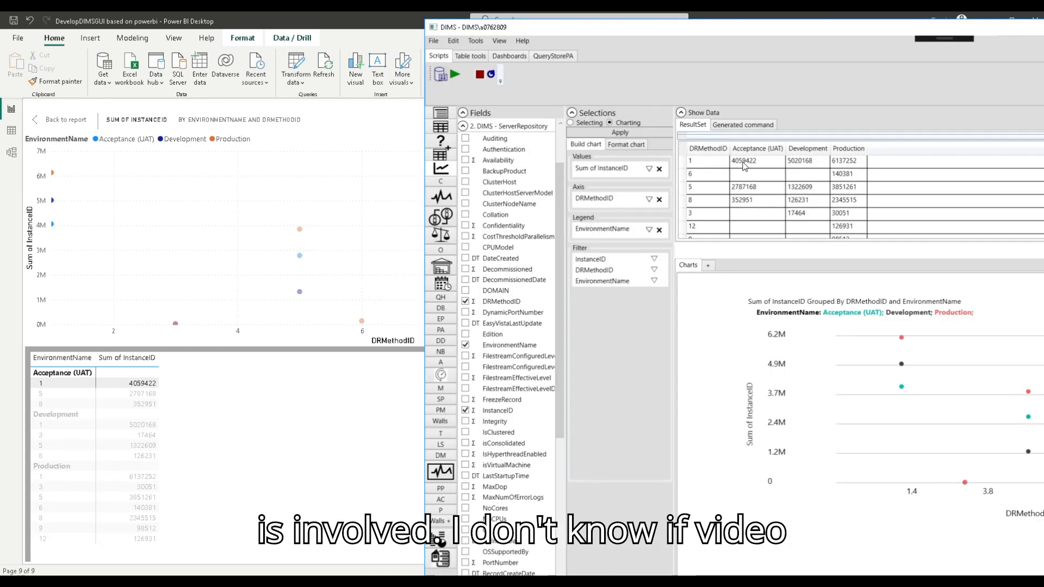
double_click(861, 34)
Step: Change the InstanceID aggregation to Average in both DIMS and Power BI, and shrink the Power BI visual
left_click(225, 160)
left_click(180, 191)
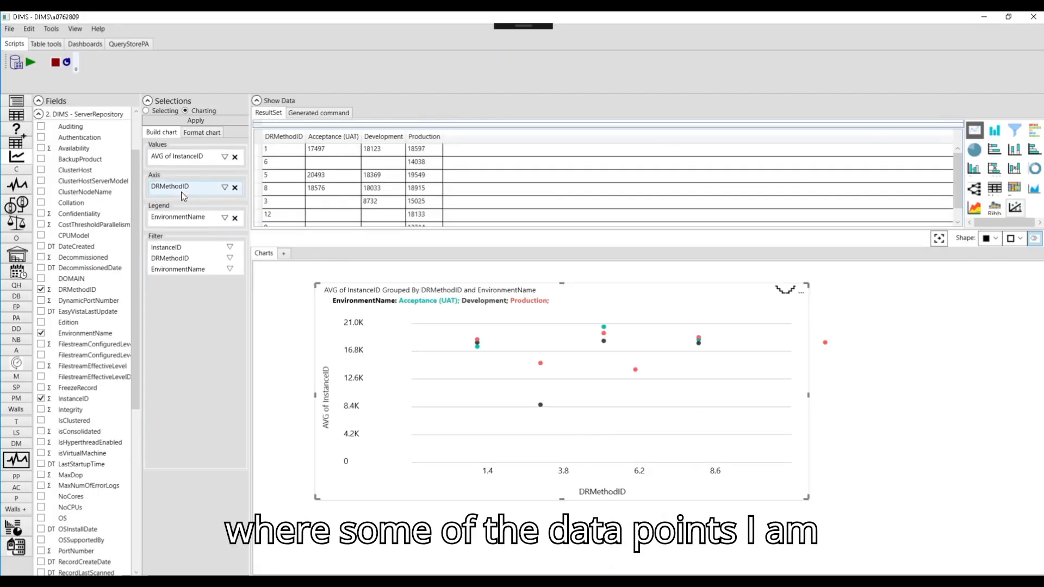
key("alt+Tab")
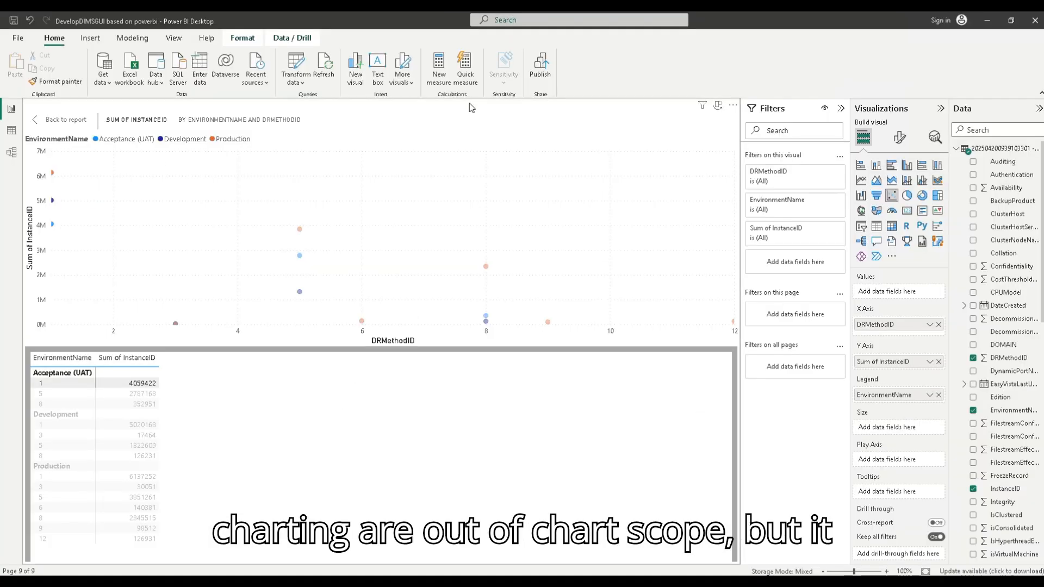
left_click(930, 361)
left_click(961, 427)
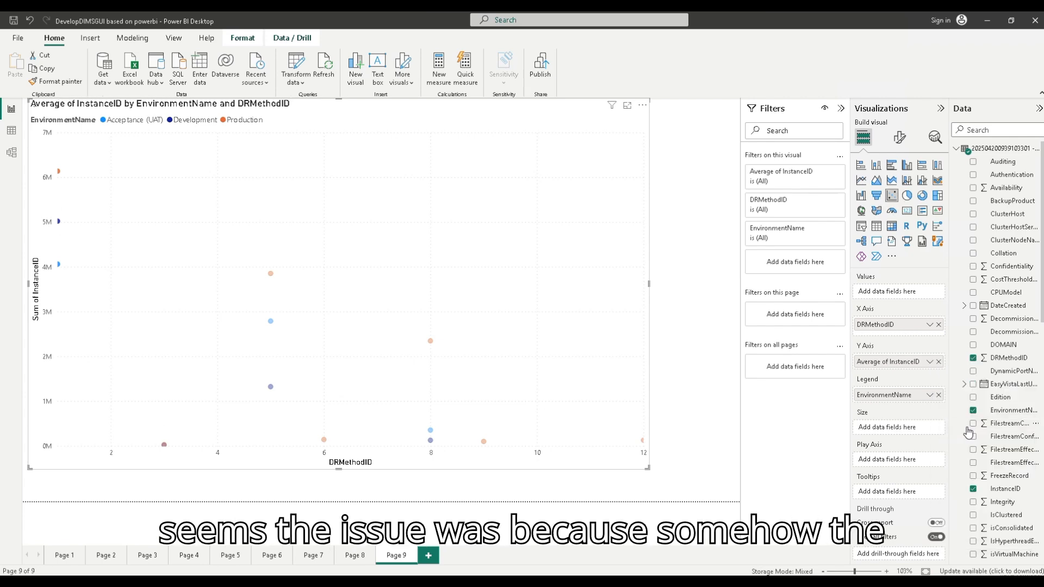
left_click_drag(647, 467, 348, 310)
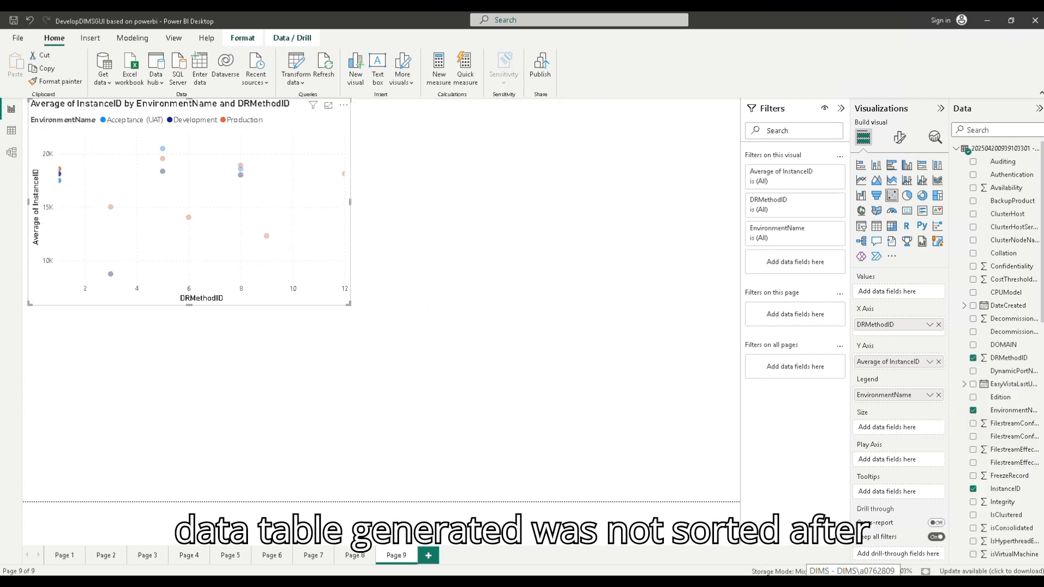
Step: Resize the DIMS scatter chart and place the DIMS window beside Power BI to compare the plotted points
key("alt+Tab")
left_click_drag(807, 499, 610, 509)
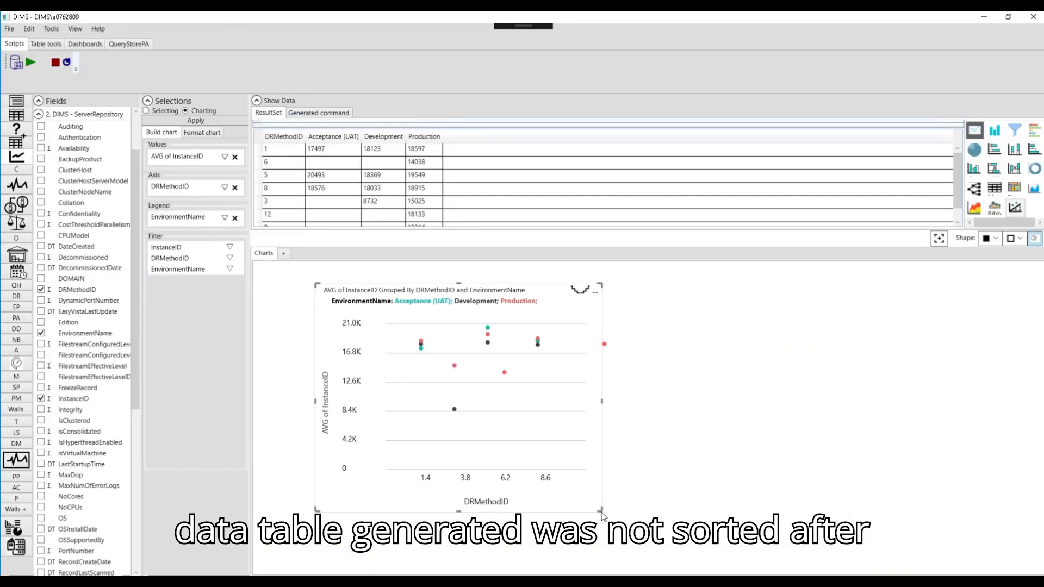
left_click_drag(470, 60, 565, 53)
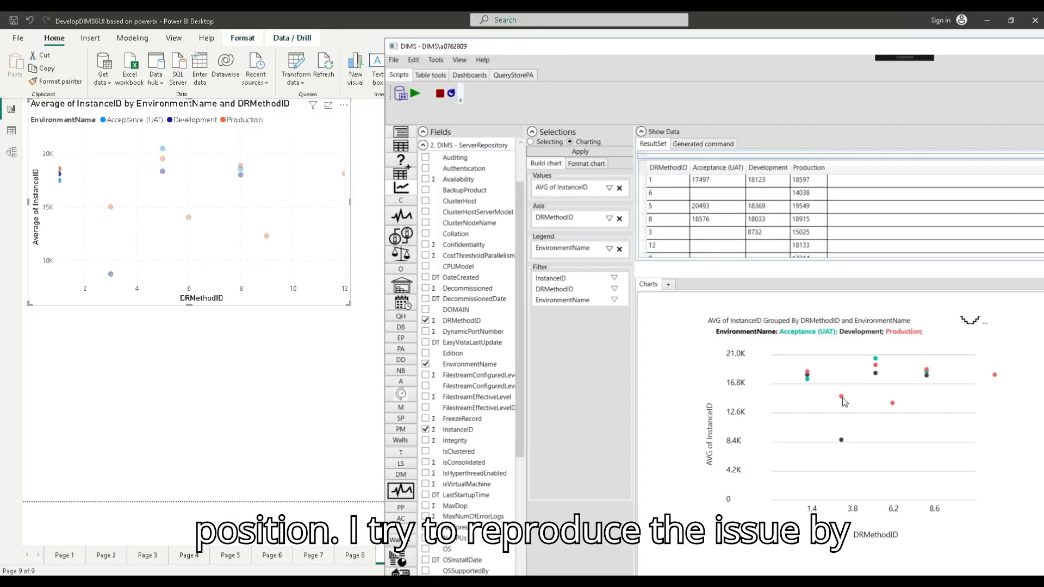
Step: Highlight the Production series in the Power BI chart and in the DIMS chart
left_click(245, 120)
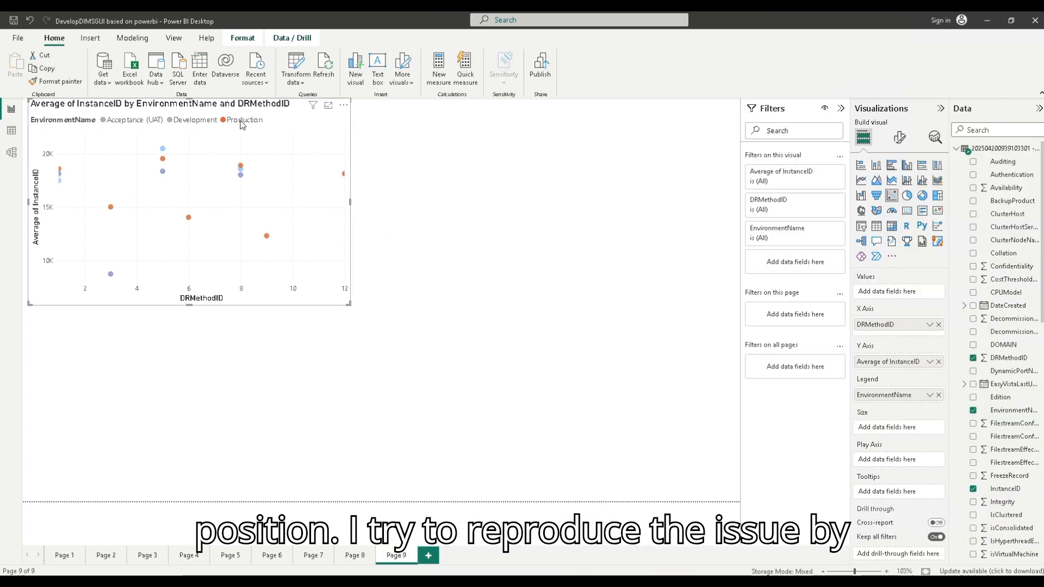
left_click(246, 119)
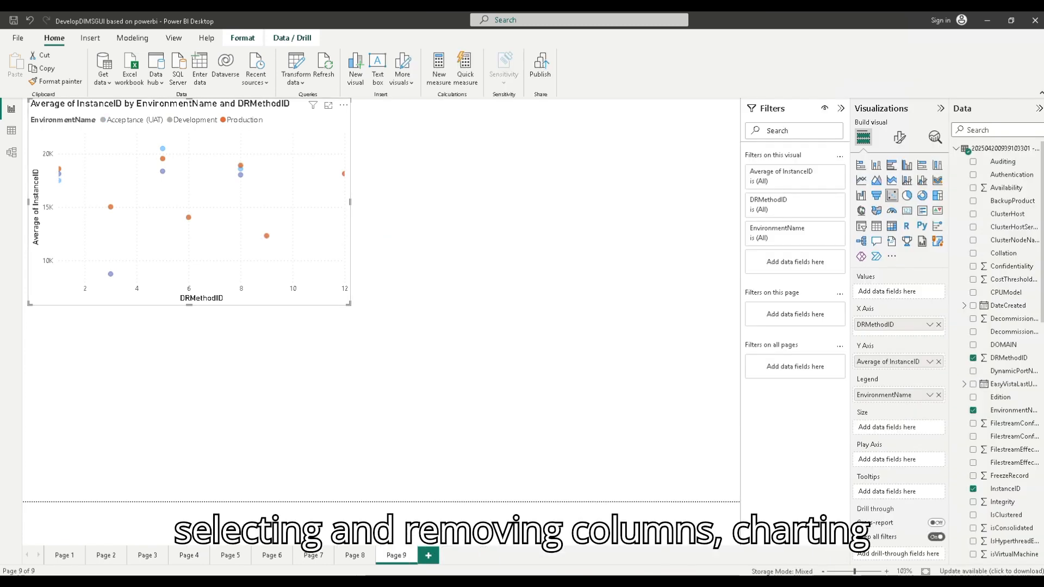
key("alt+Tab")
left_click(907, 333)
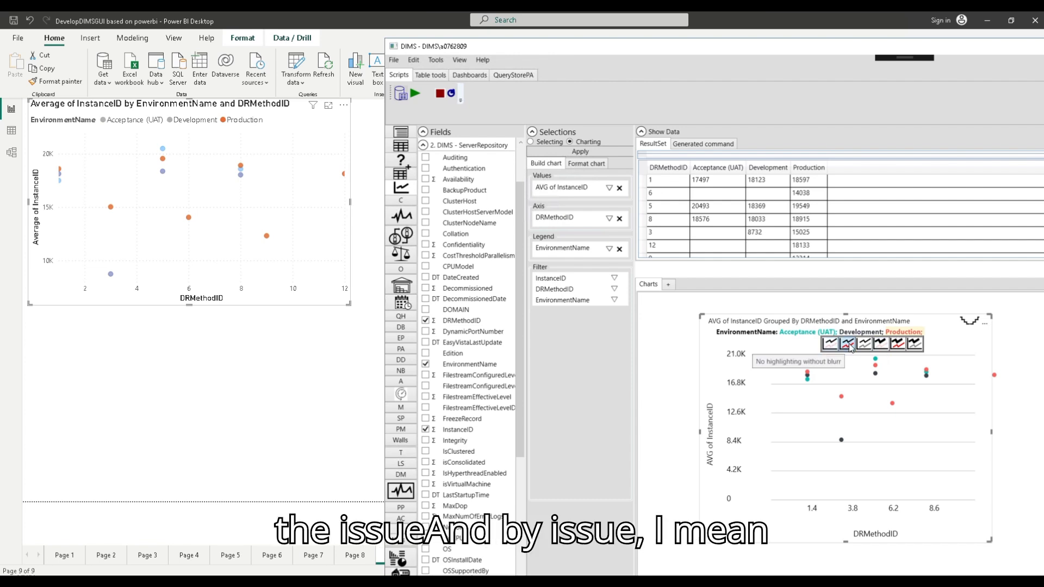
left_click(882, 345)
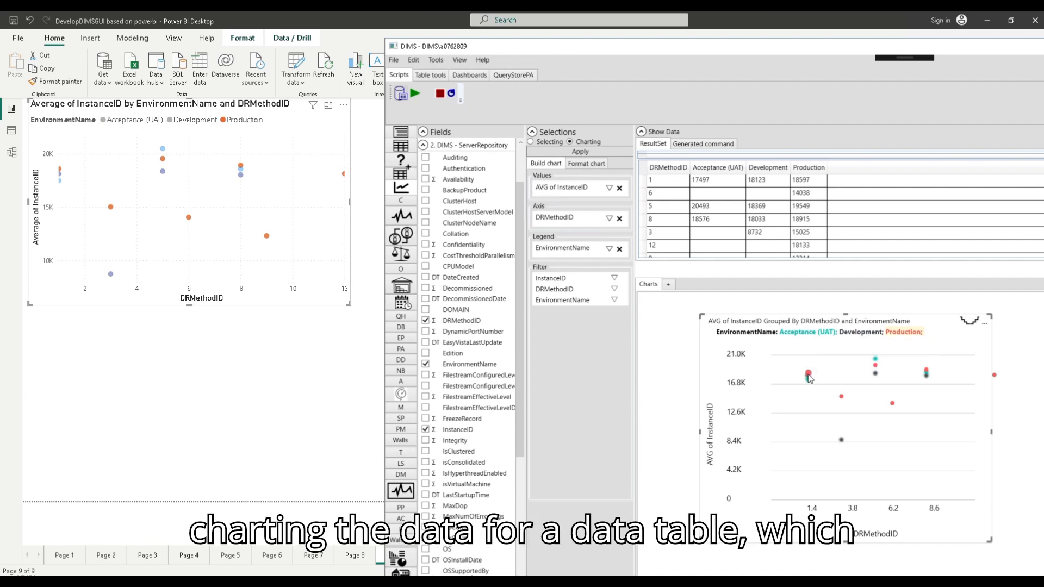
Step: Continue the Notepad note with "I have a point outside" and "yesterday when I tried the code I haven't experienced this issue", and widen the window
key("alt+Tab")
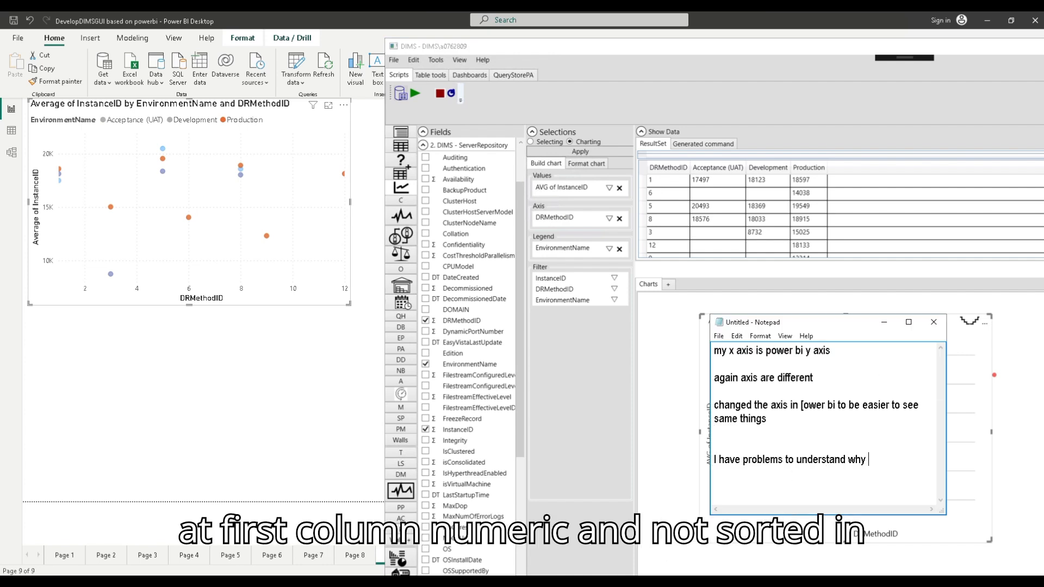
type("I have a point outside")
key("Return")
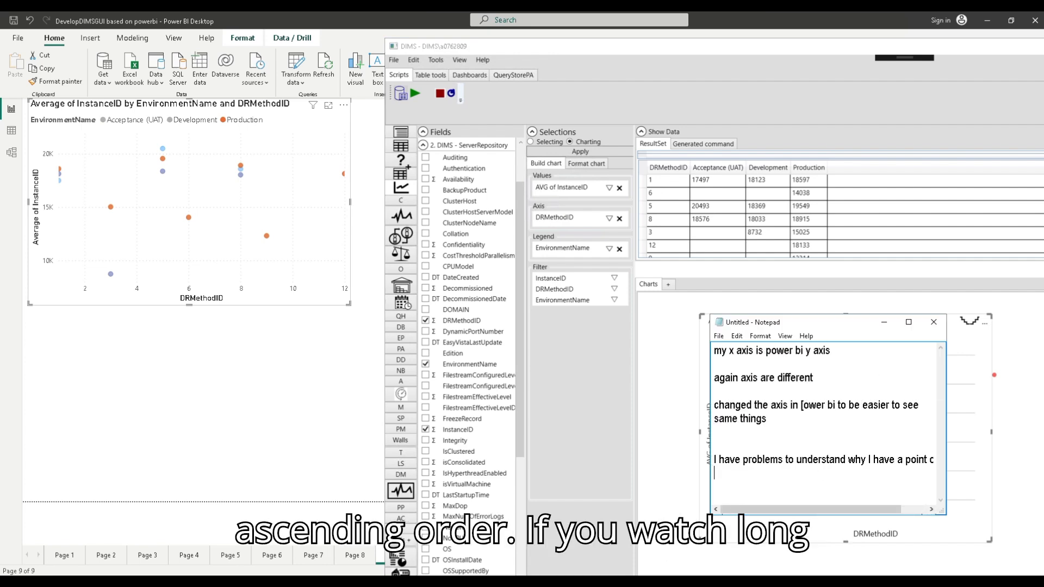
type("yesterday when I tried the code I ")
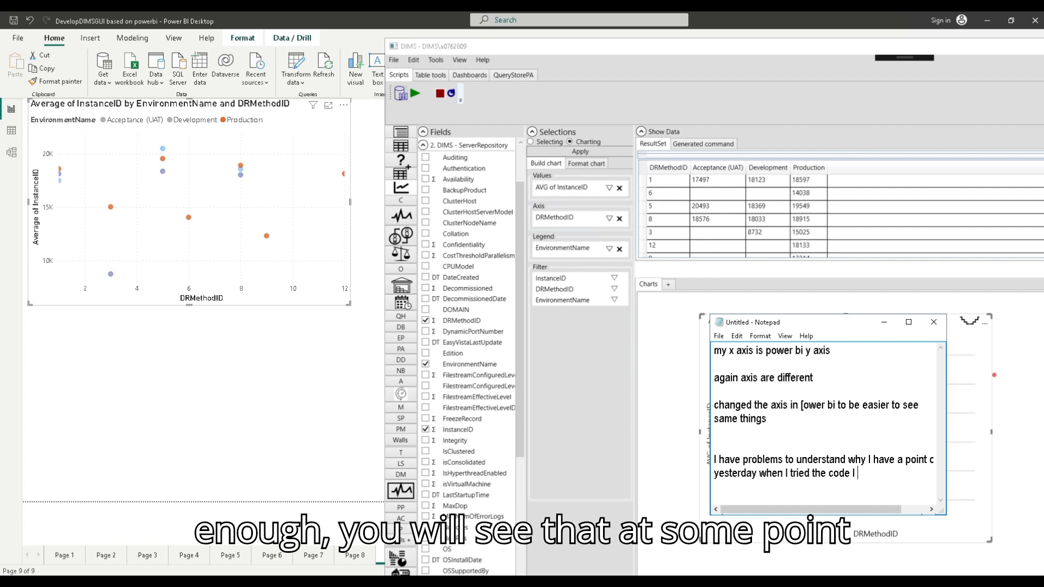
type("haven't experienced this issue")
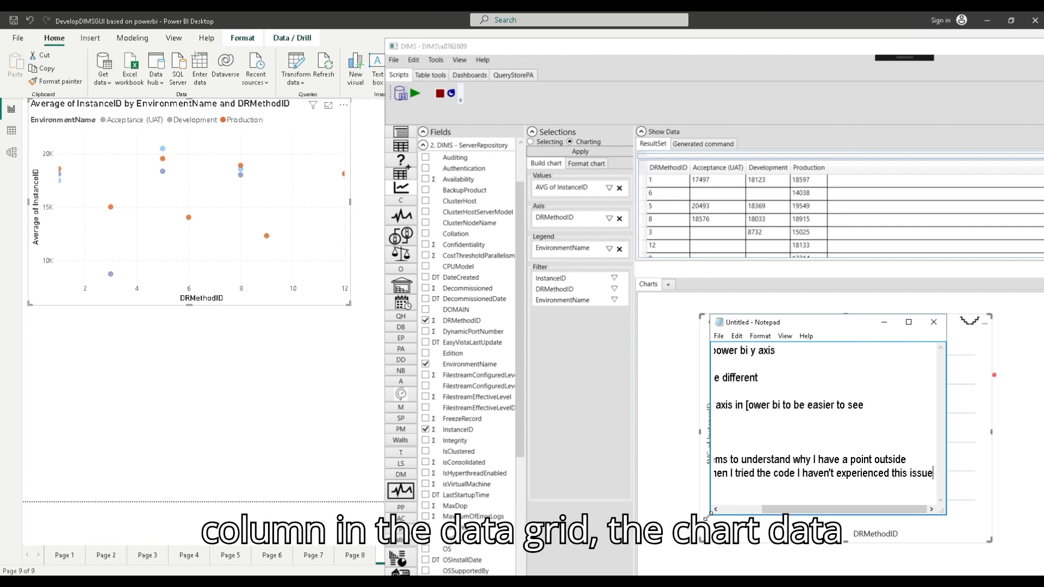
left_click_drag(708, 516, 549, 544)
Step: Widen the chart in the maximized DIMS window and try it as a line chart and as a stacked column chart
left_click_drag(688, 48, 557, 13)
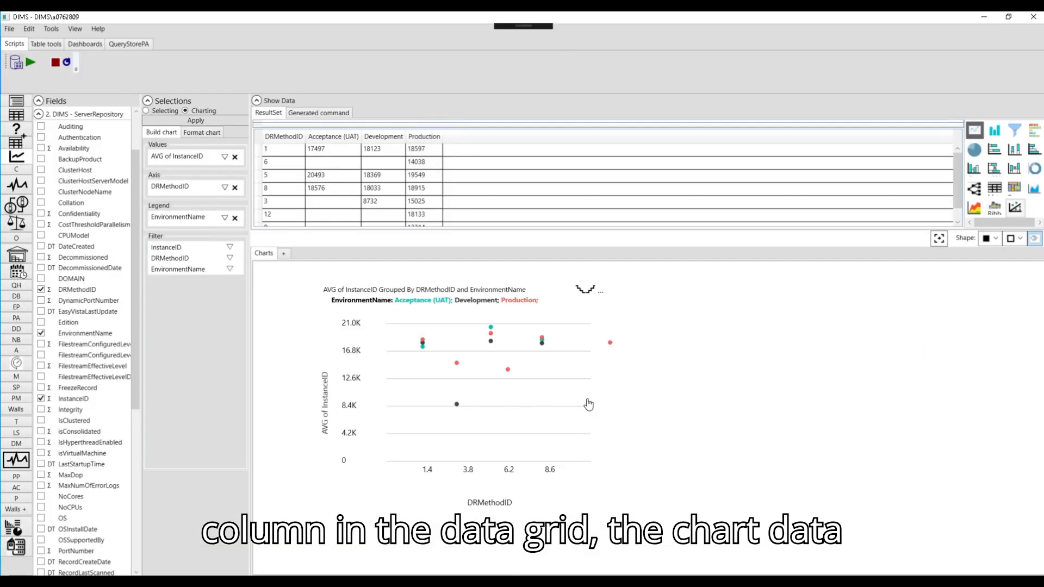
left_click(589, 404)
left_click_drag(634, 510, 853, 524)
left_click(975, 131)
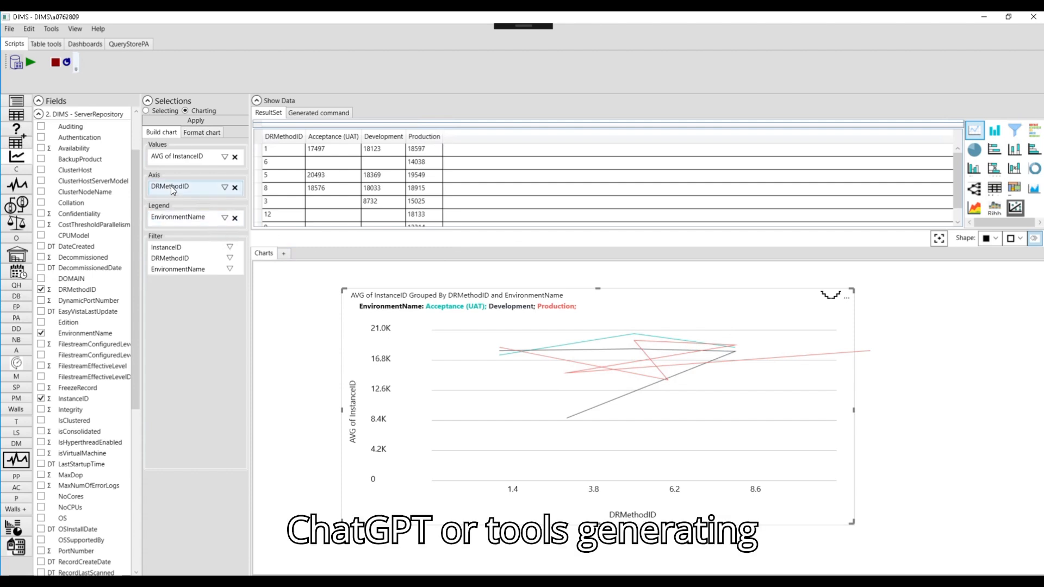
left_click(995, 131)
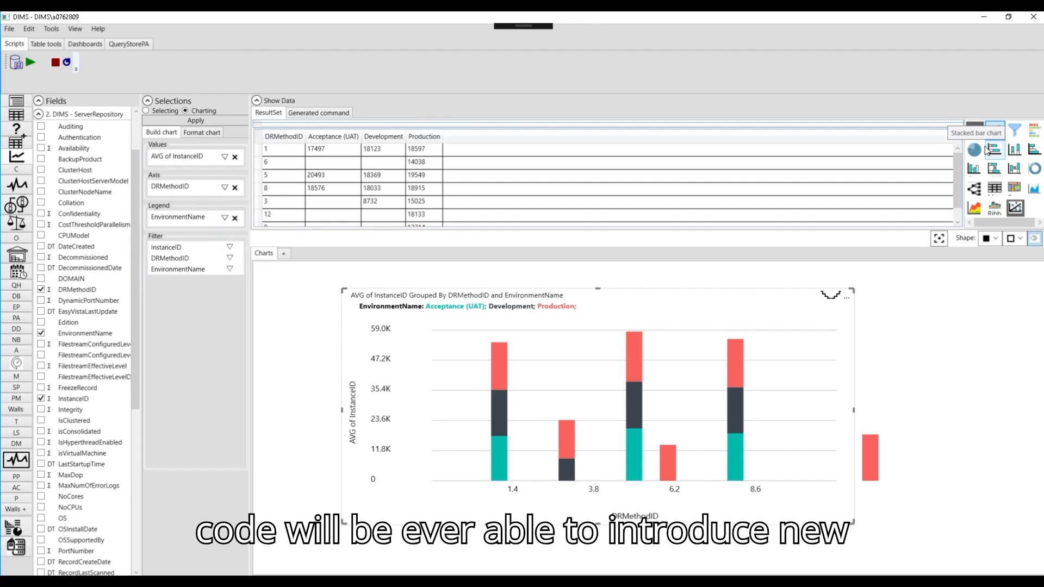
Step: Add a Notepad line saying that something might have been changed in the code, and minimize Notepad
key("alt+Tab")
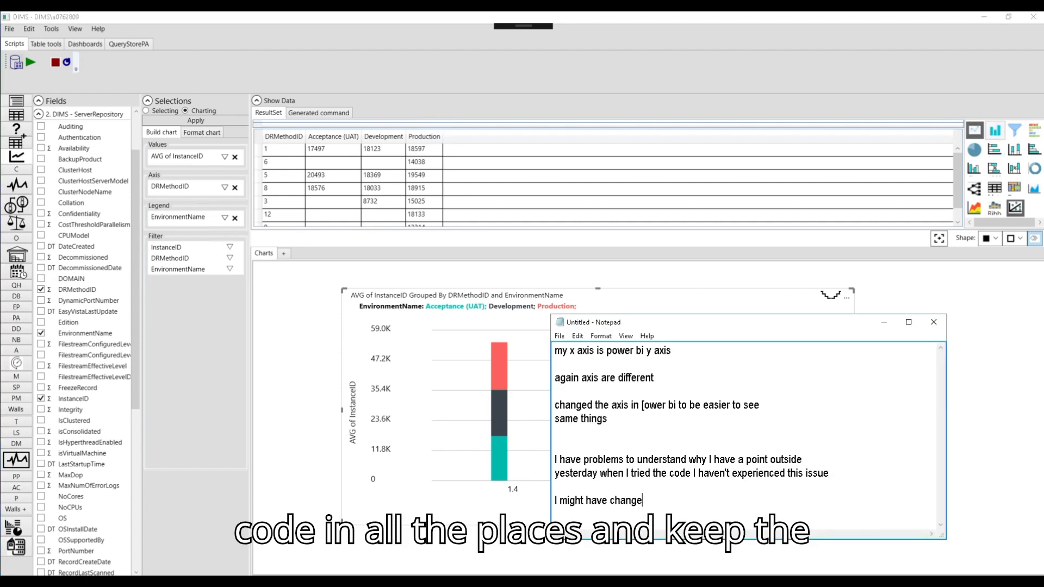
type("n the code")
left_click(884, 322)
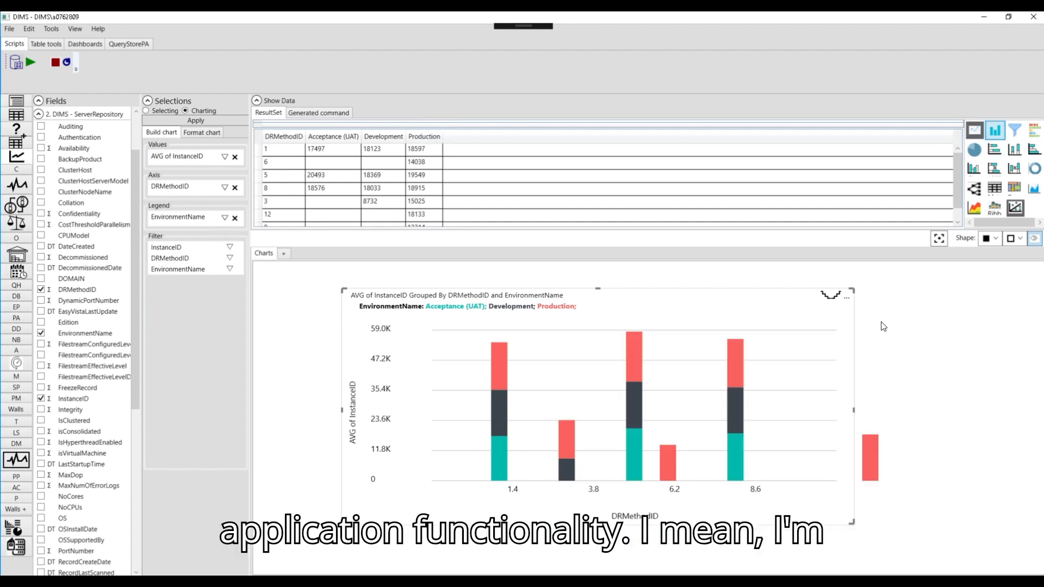
Step: Switch the DIMS chart back to scatter and re-add DRMethodID as the axis and InstanceID as the value
left_click(1015, 208)
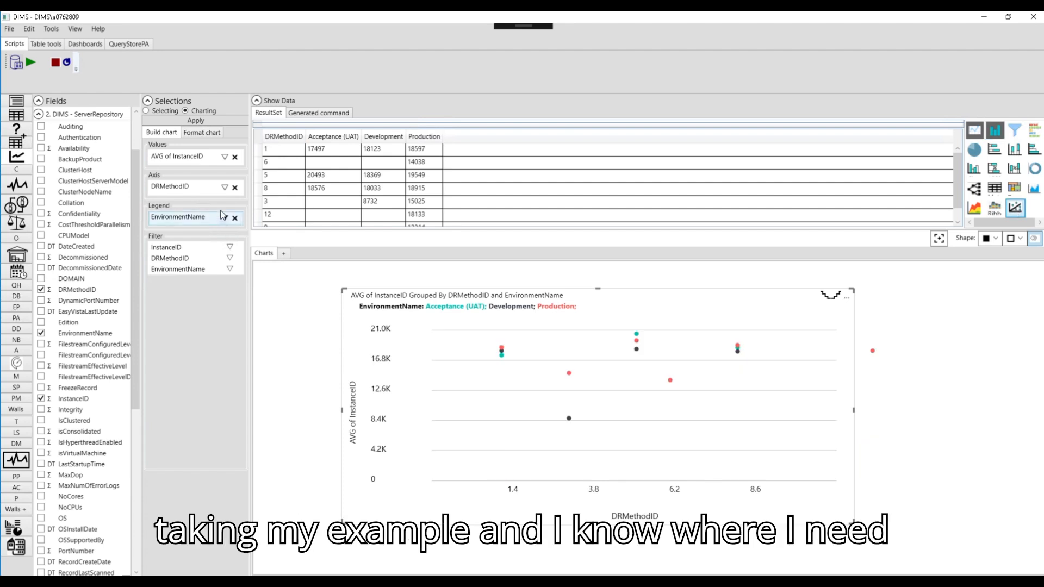
left_click(235, 188)
left_click_drag(70, 289, 158, 186)
left_click(234, 157)
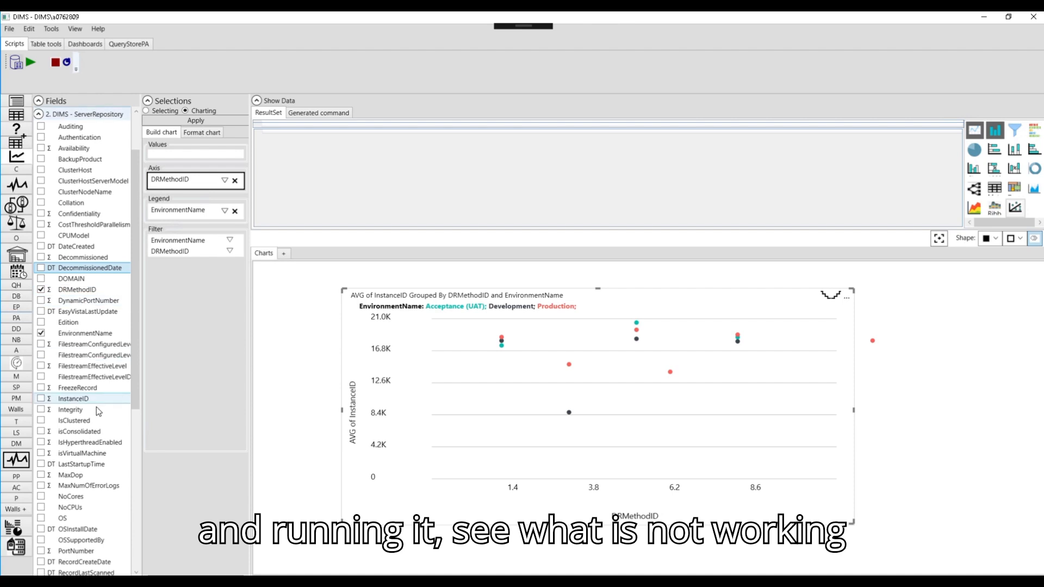
left_click_drag(73, 399, 196, 155)
Step: Plot InstanceID unaggregated in DIMS (Value) and Power BI (Don't summarize), removing and re-adding EnvironmentName as the DIMS legend
left_click(235, 211)
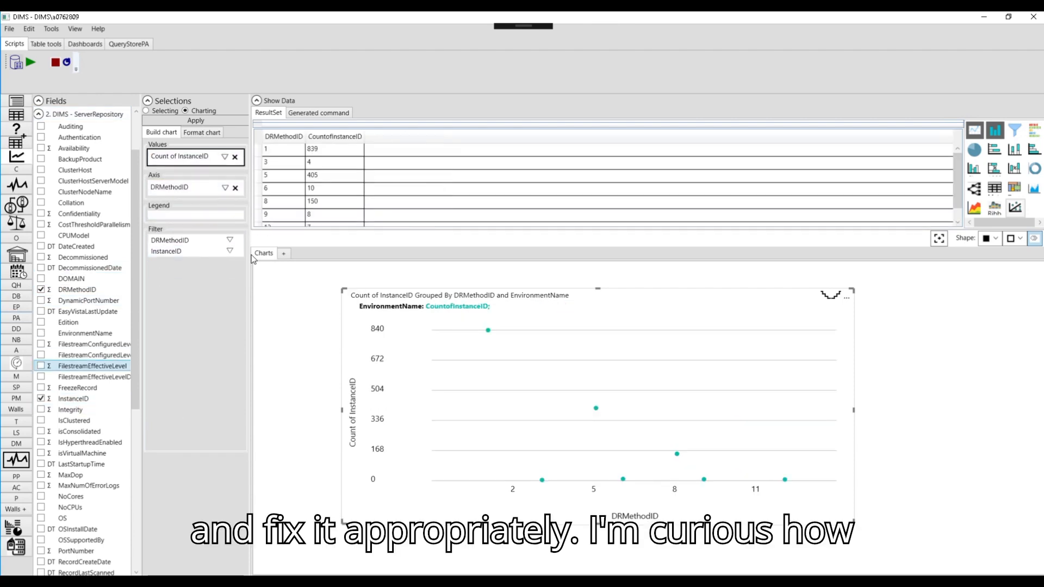
left_click(224, 156)
left_click(178, 170)
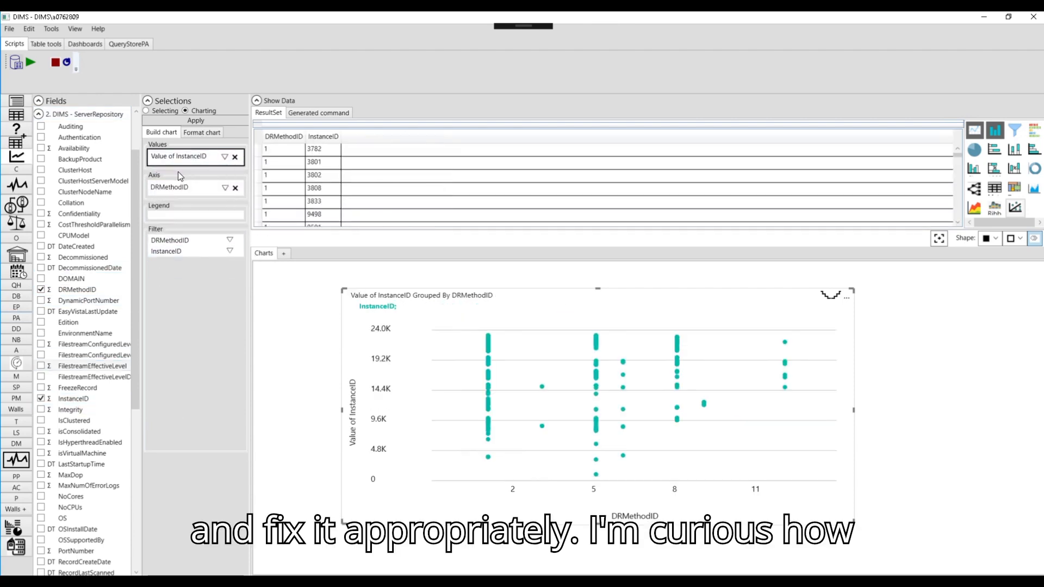
left_click_drag(92, 335, 169, 216)
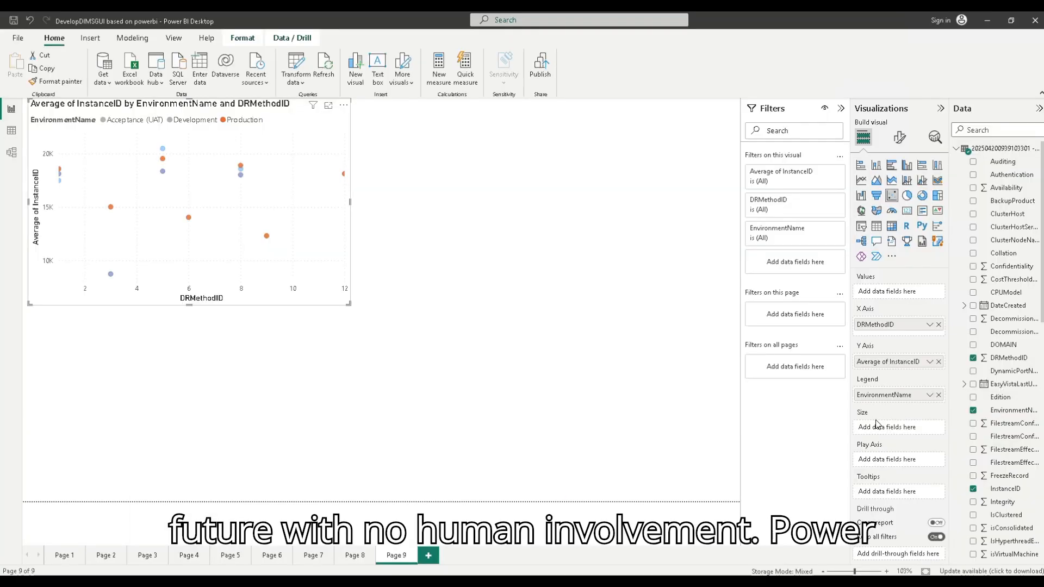
left_click(930, 361)
left_click(905, 402)
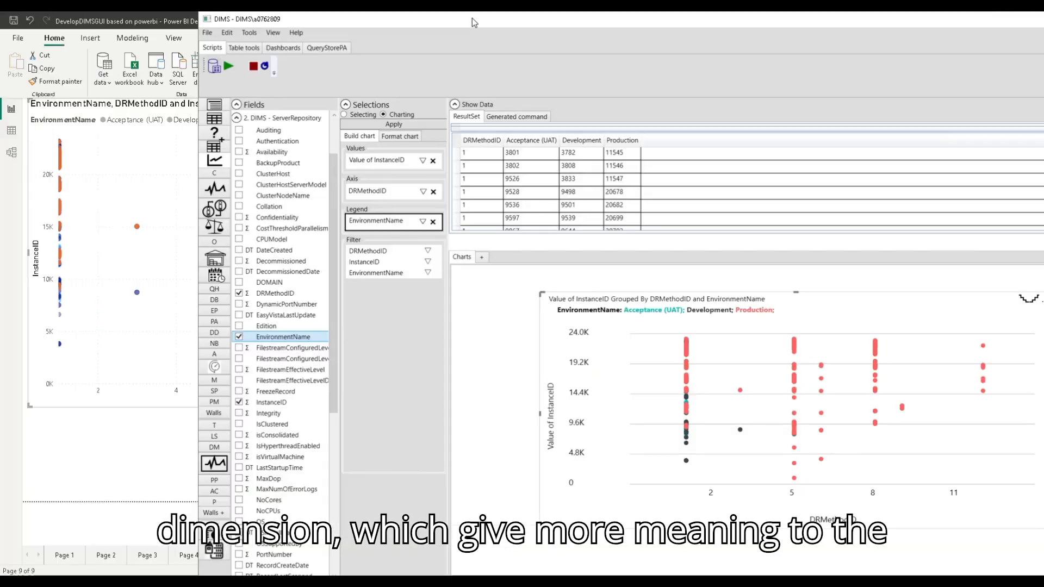
Step: Collapse the Fields and Selections sections of DIMS beside Power BI to compare both charts, and expand Selections again
left_click(236, 105)
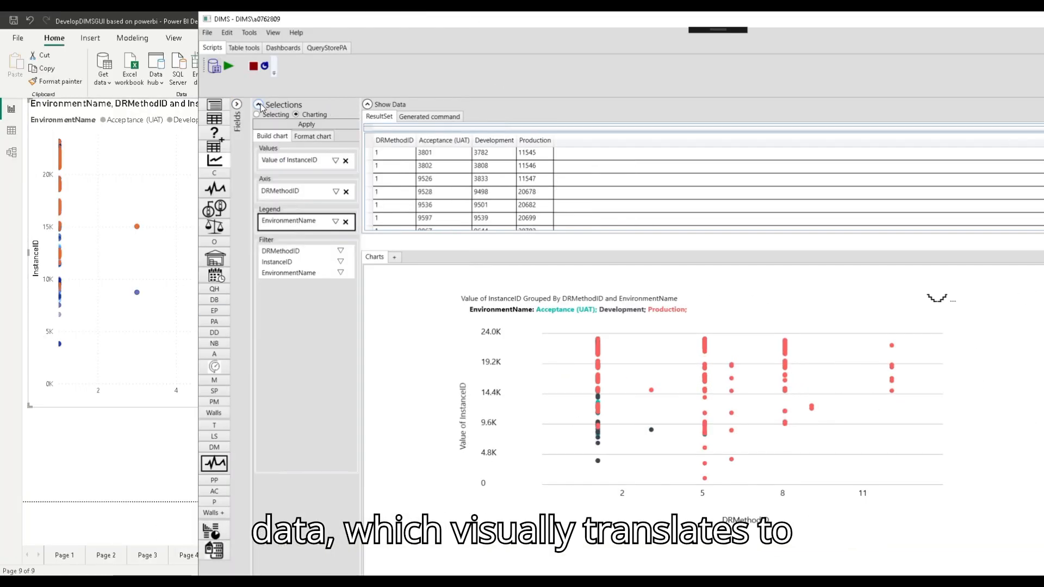
left_click(259, 105)
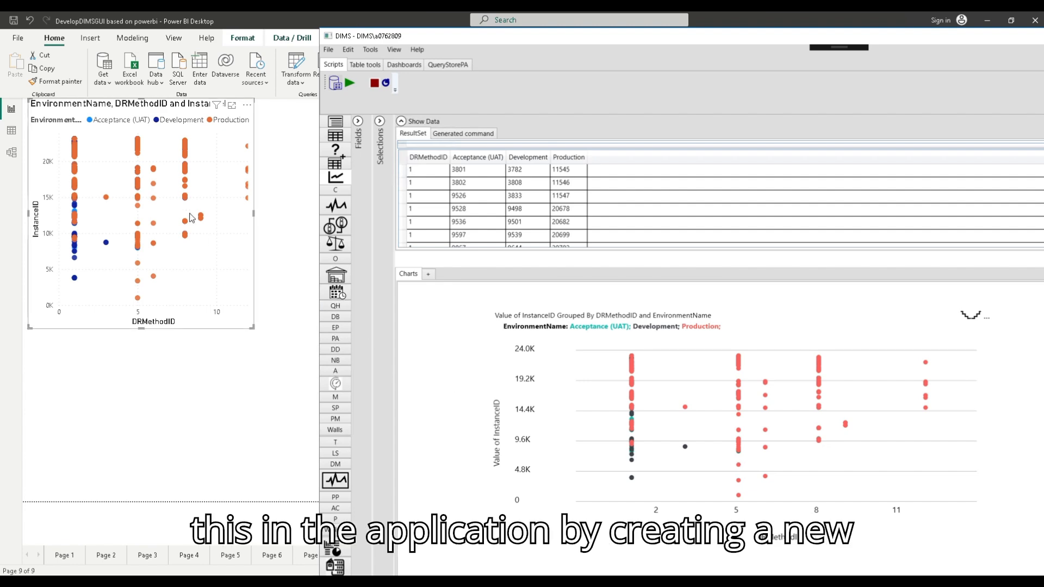
left_click(379, 121)
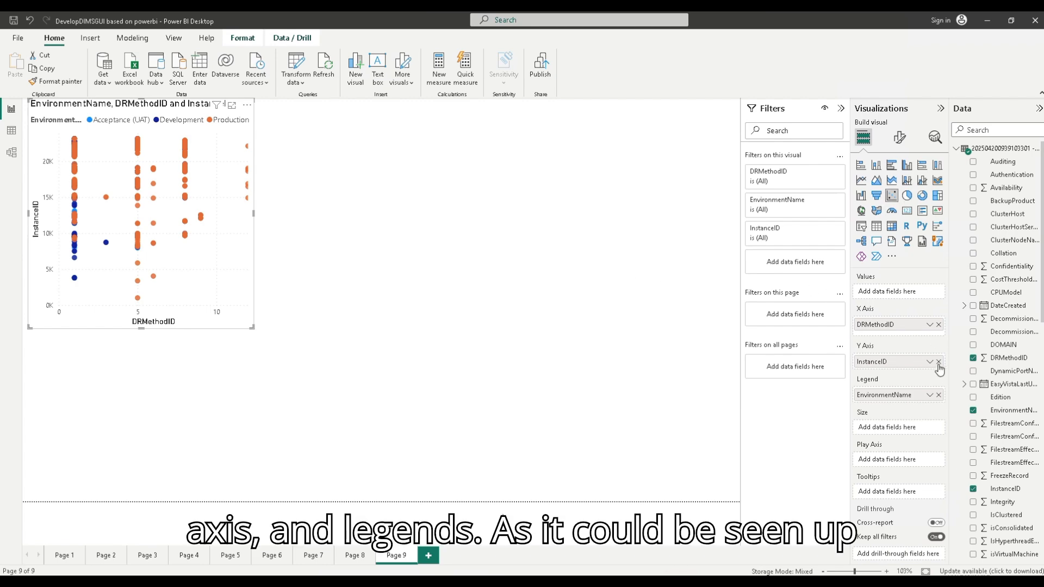
Step: Change the InstanceID aggregation to Sum in both Power BI and DIMS
left_click(930, 362)
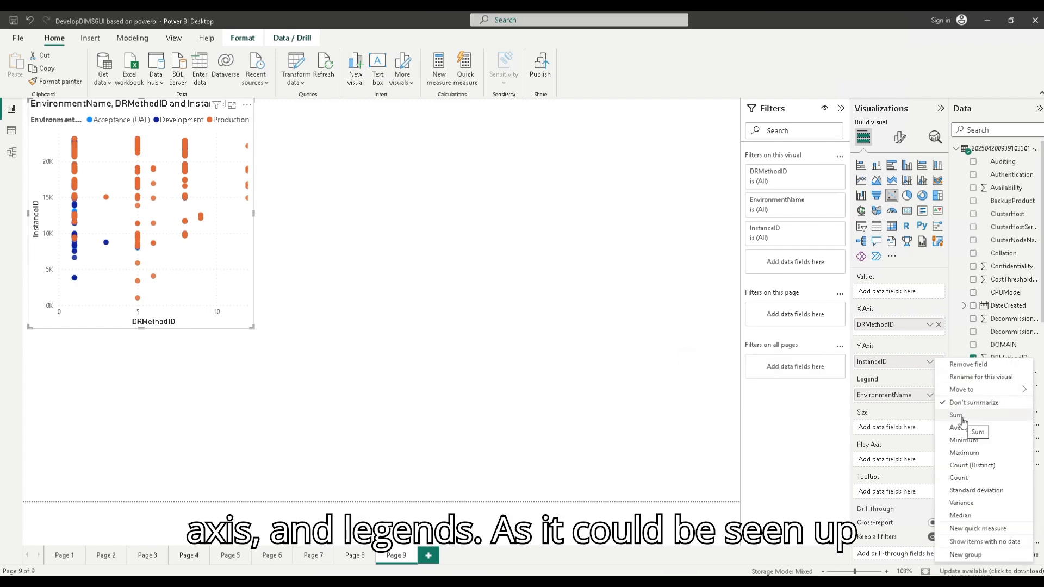
left_click(961, 422)
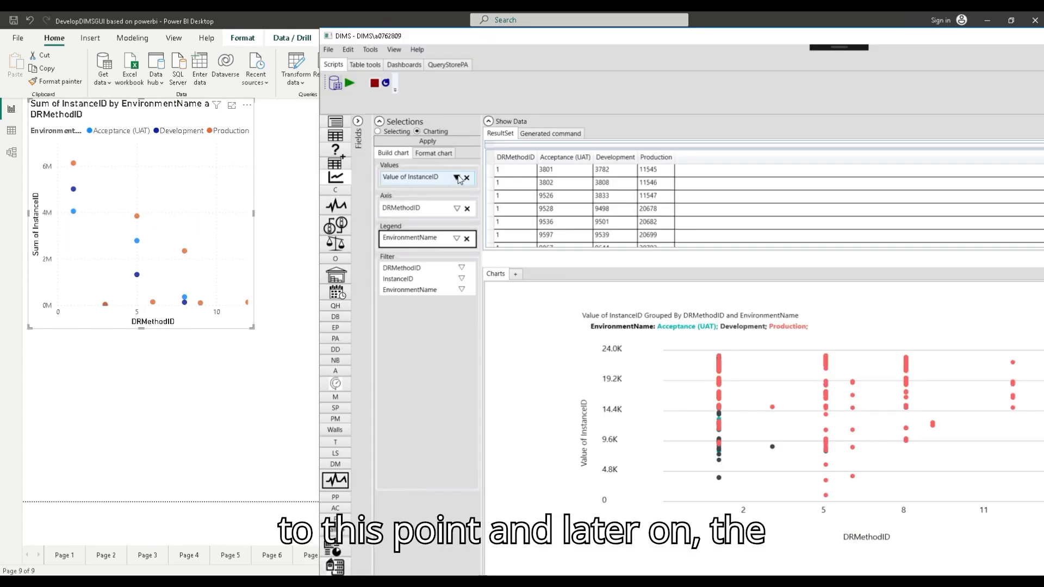
left_click(386, 179)
left_click(396, 209)
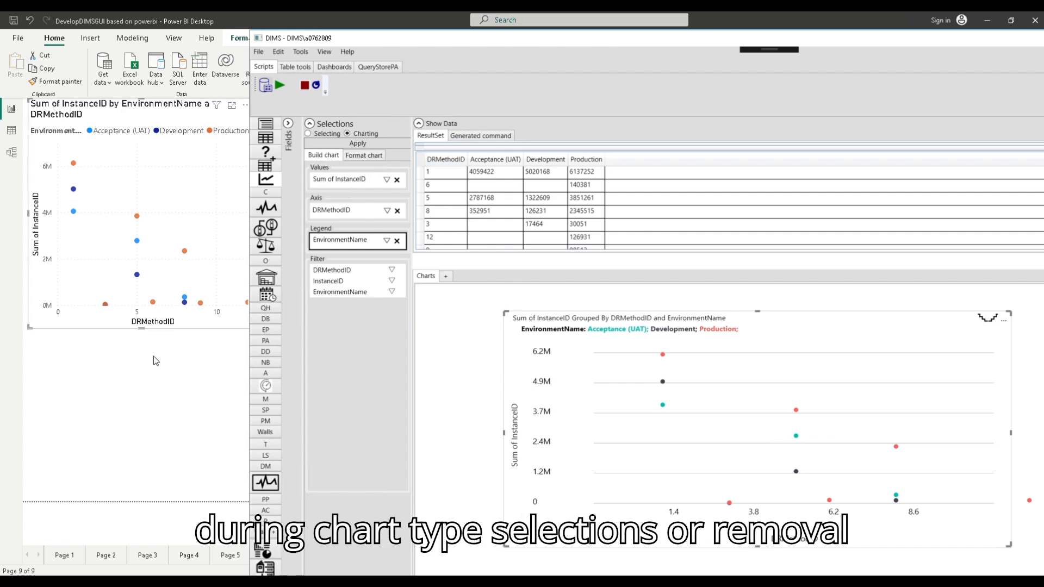
Step: Change the InstanceID aggregation to Count in both DIMS and Power BI, and select the Production value for DRMethodID 1 in the Power BI table
left_click(387, 179)
left_click(344, 260)
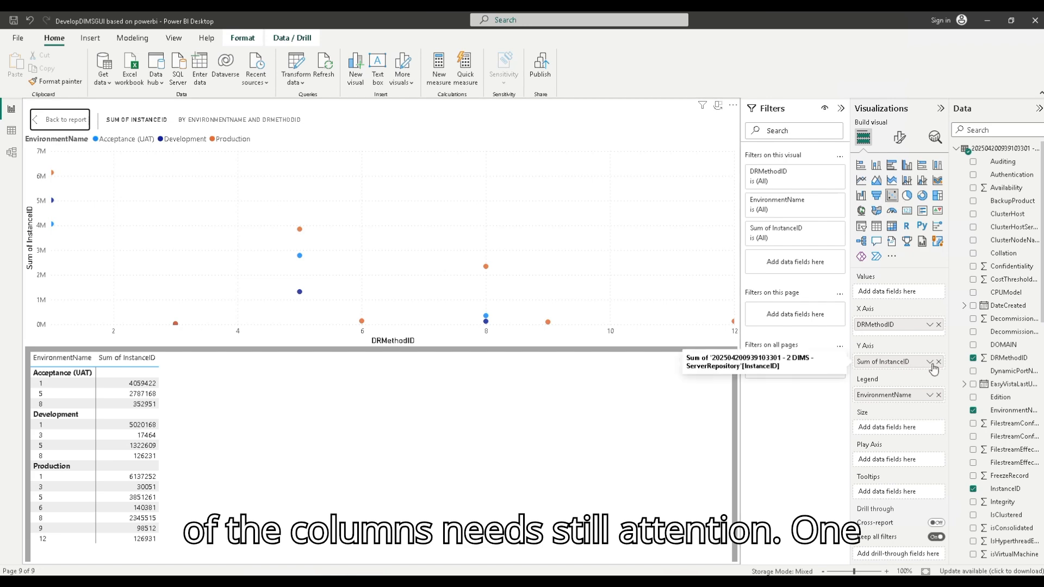
left_click(930, 363)
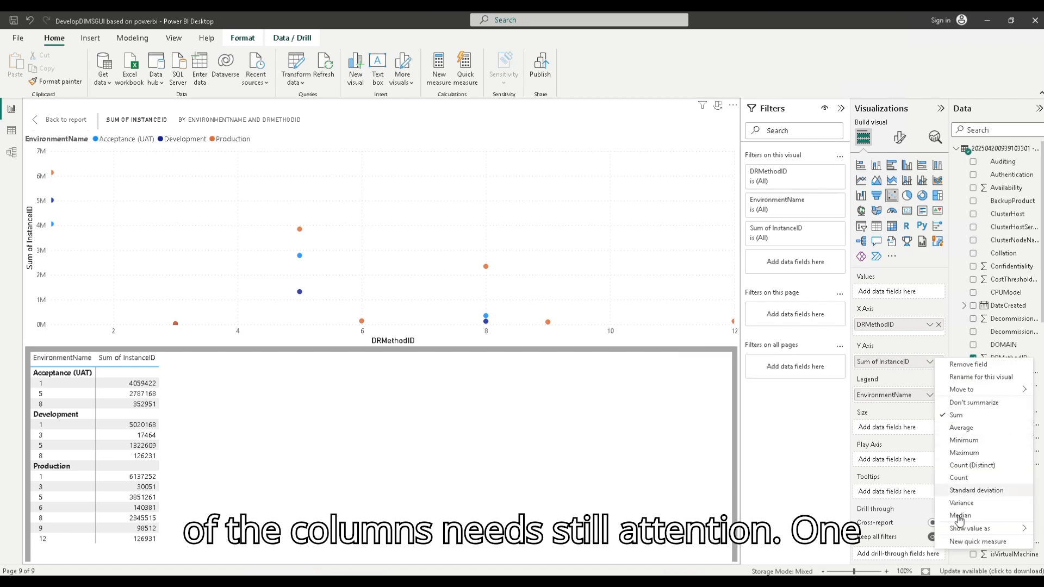
left_click(967, 489)
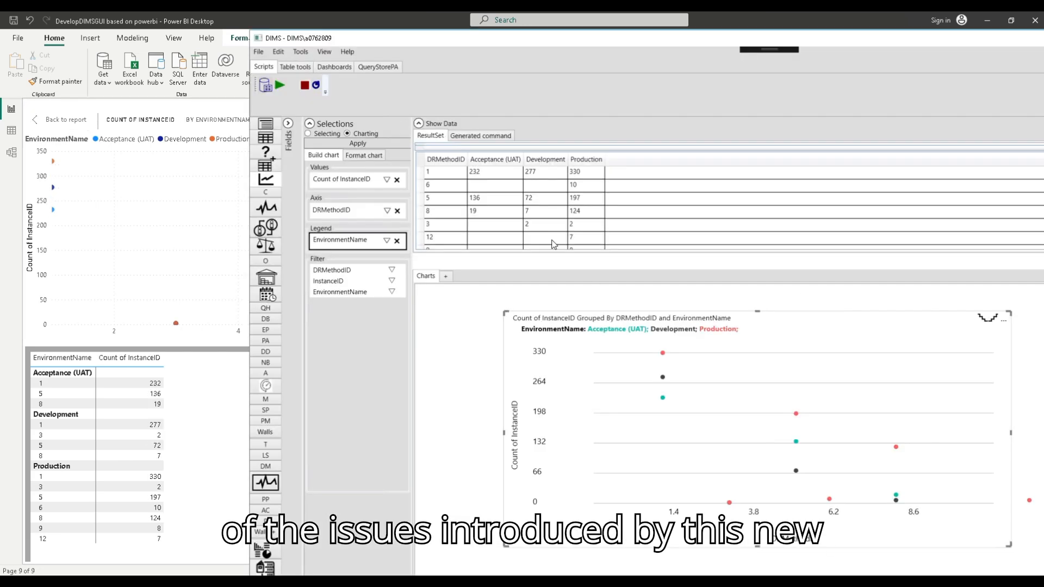
left_click(155, 477)
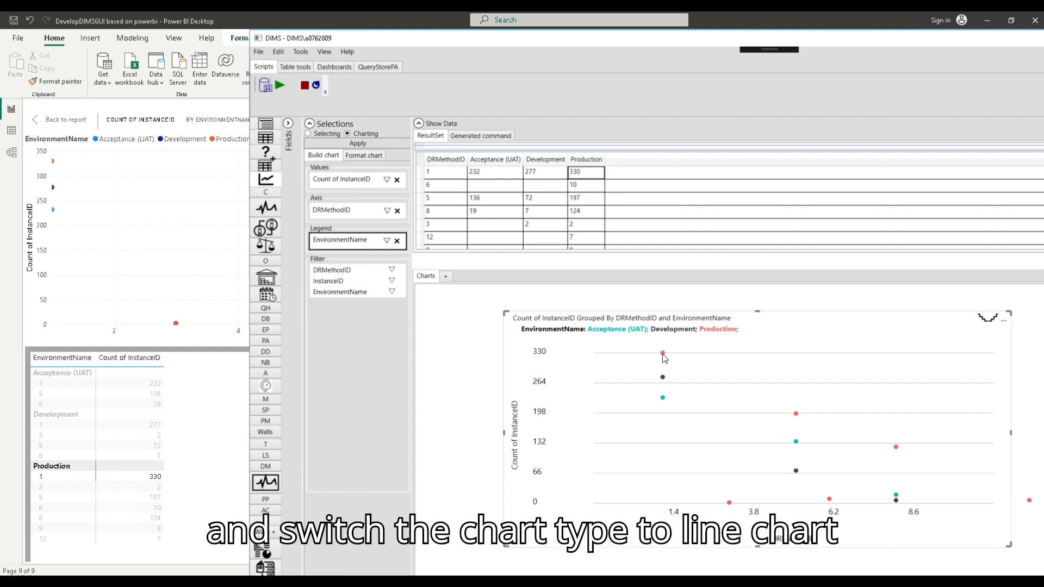
Step: Change the InstanceID aggregation to Minimum in both DIMS and Power BI, and bring DIMS back beside Power BI to compare
left_click(369, 184)
left_click(351, 228)
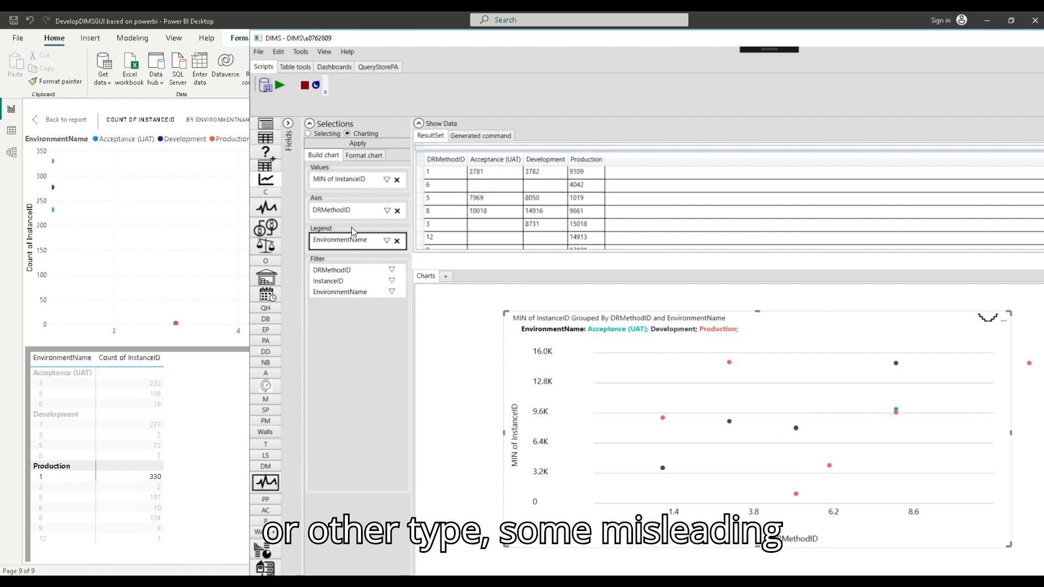
left_click(197, 359)
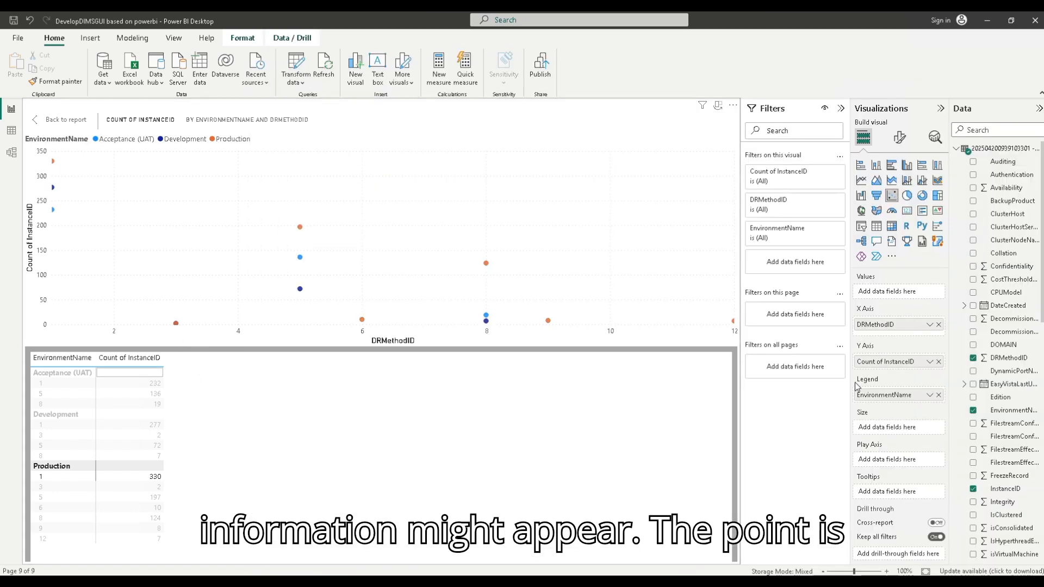
left_click(929, 362)
left_click(957, 441)
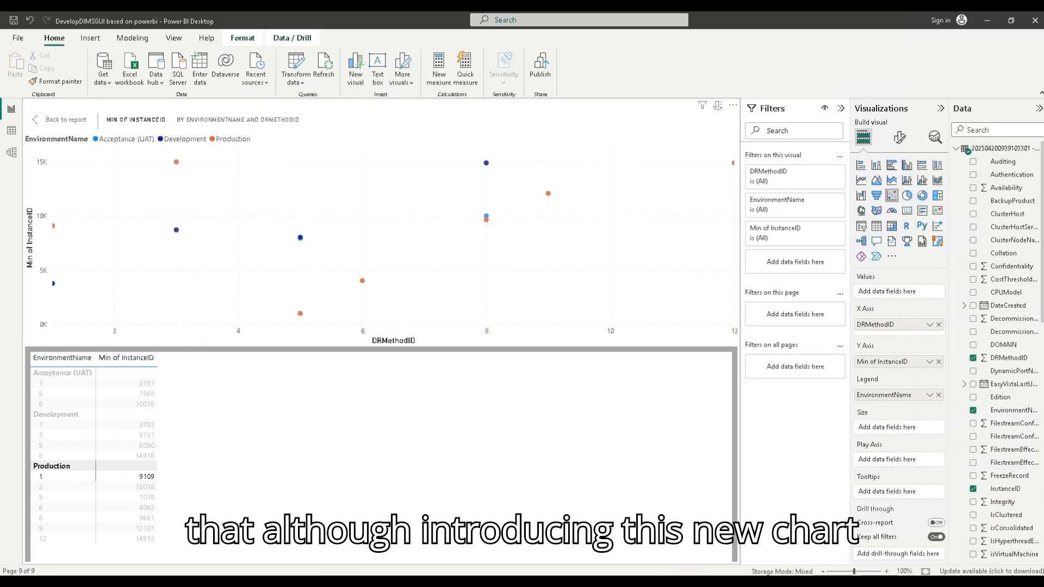
key("alt+Tab")
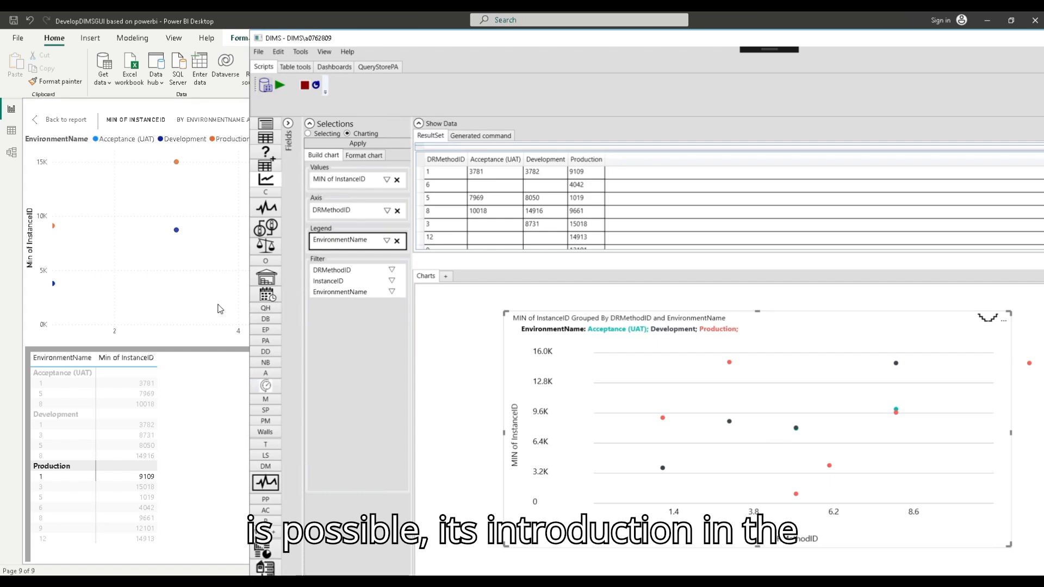
Step: Return from the focused scatter chart to the full report page in Power BI and bring DIMS back beside it
key("alt+Tab")
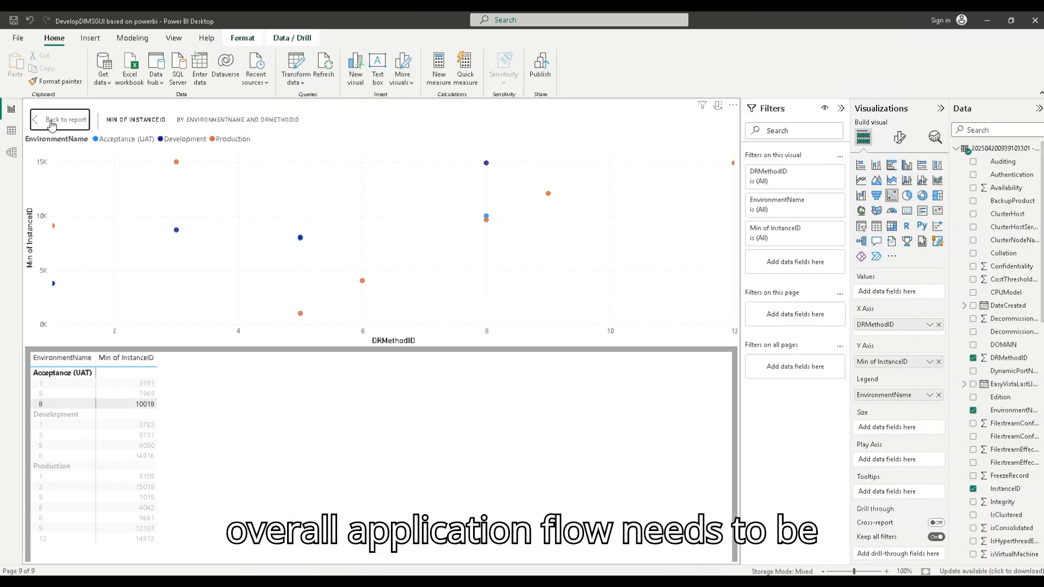
left_click(51, 121)
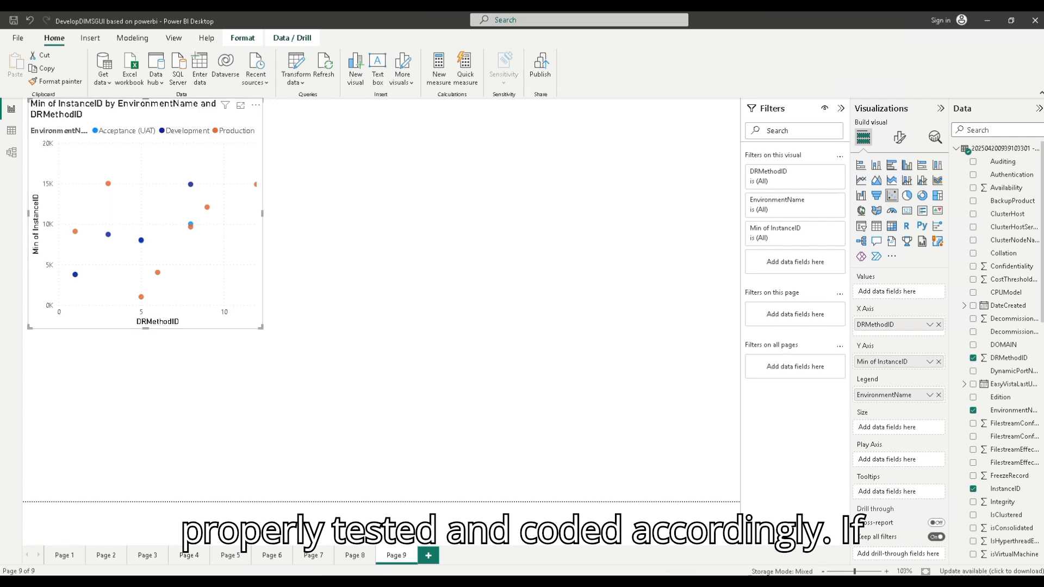
key("alt+Tab")
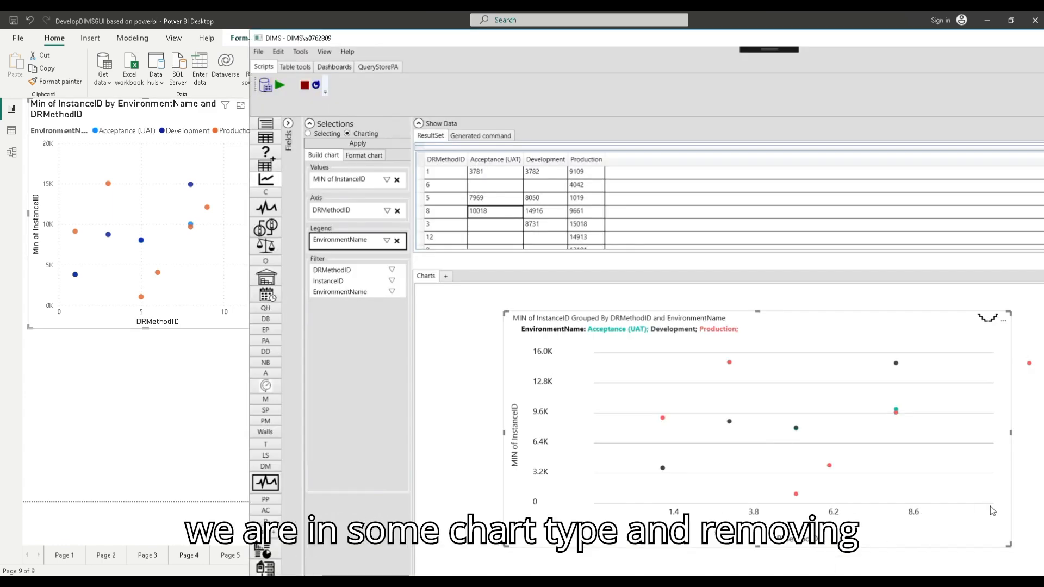
Step: Compare the Minimum of InstanceID scatter points between Power BI and DIMS, including the lowest Production point at DRMethodID 5
left_click(201, 314)
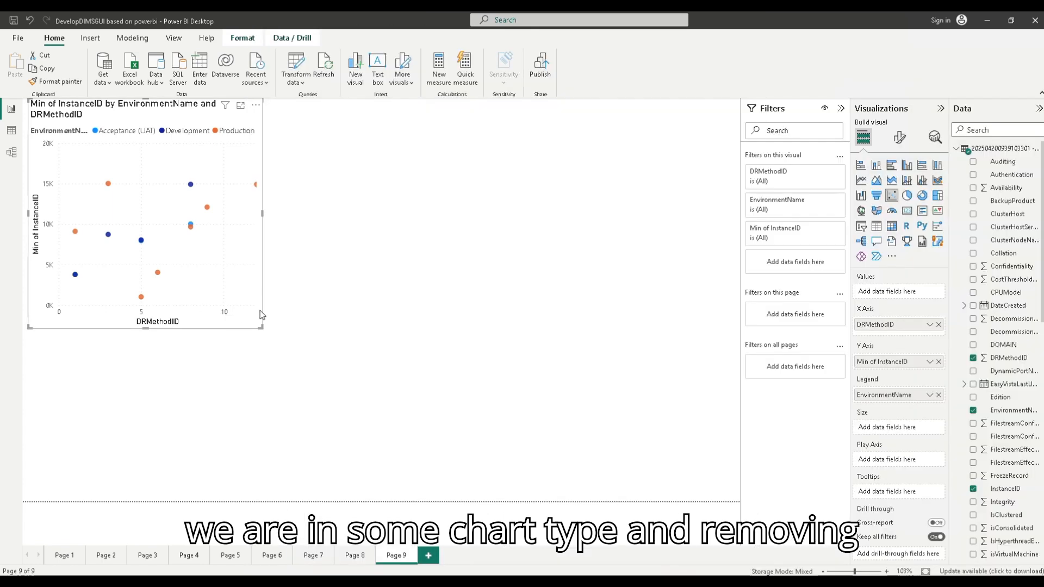
key("alt+Tab")
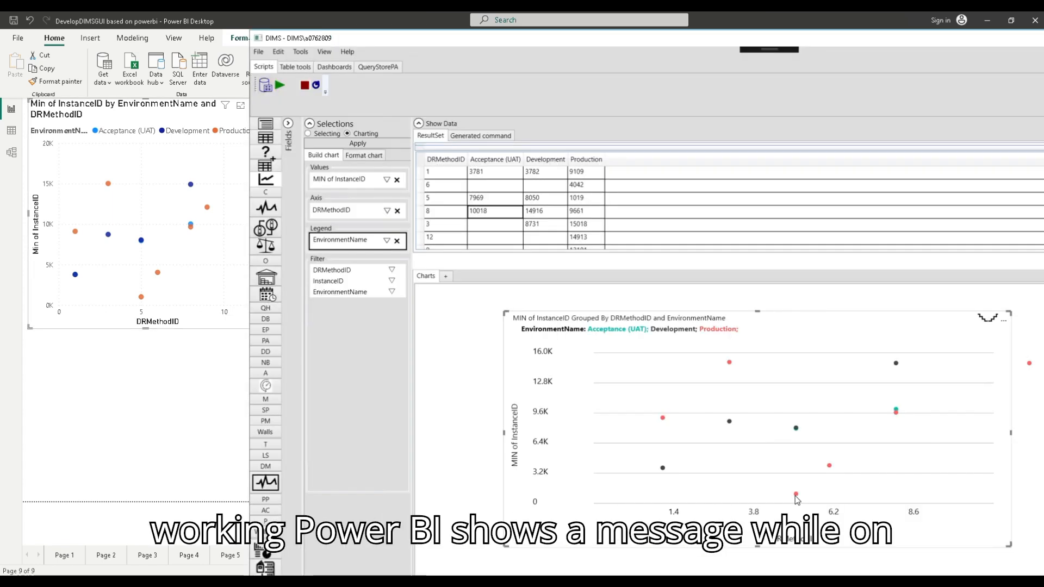
left_click(141, 300)
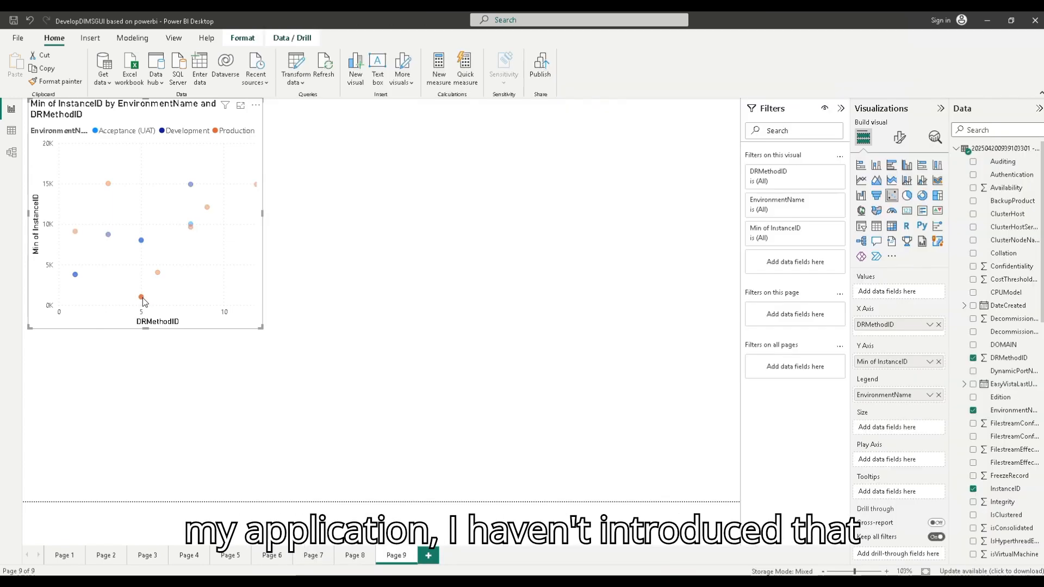
key("alt+Tab")
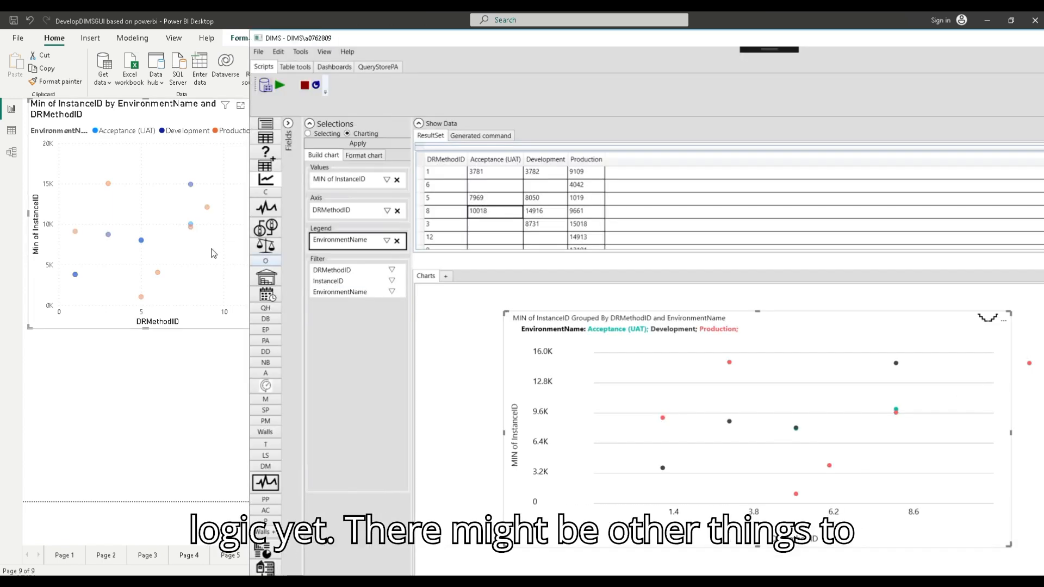
key("alt+Tab")
key("alt+Tab")
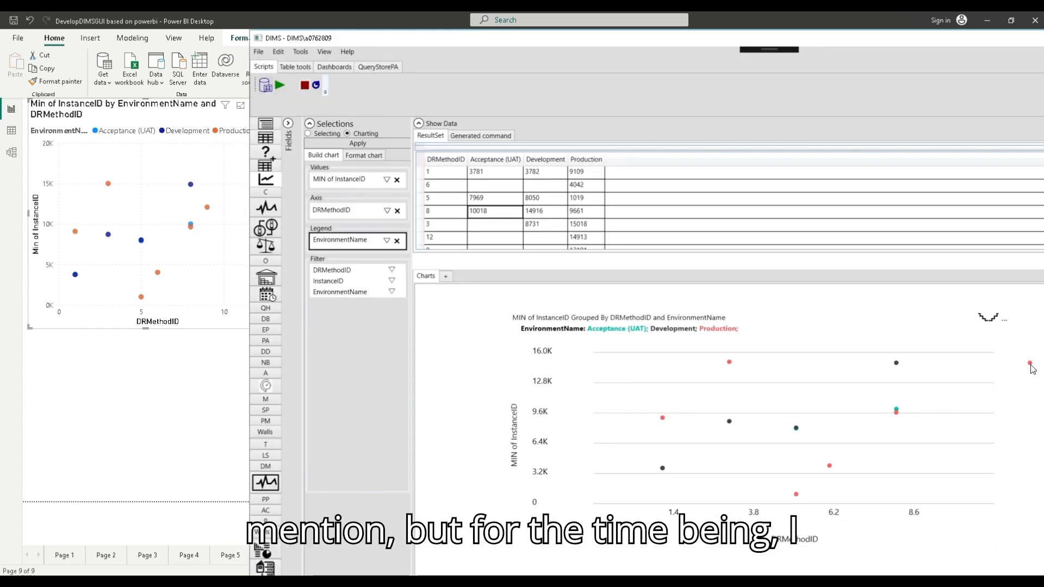
left_click(152, 203)
key("alt+Tab")
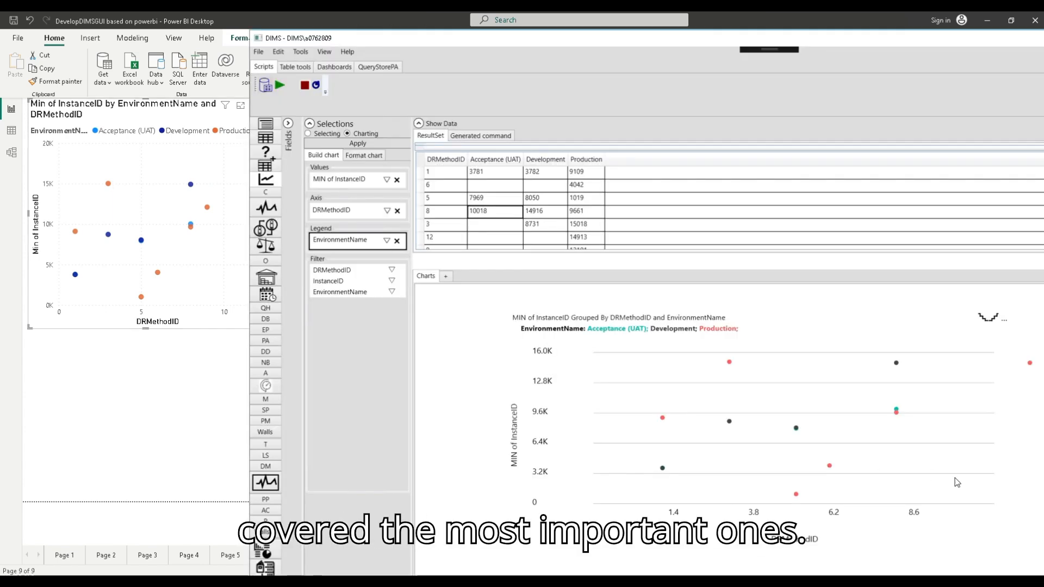